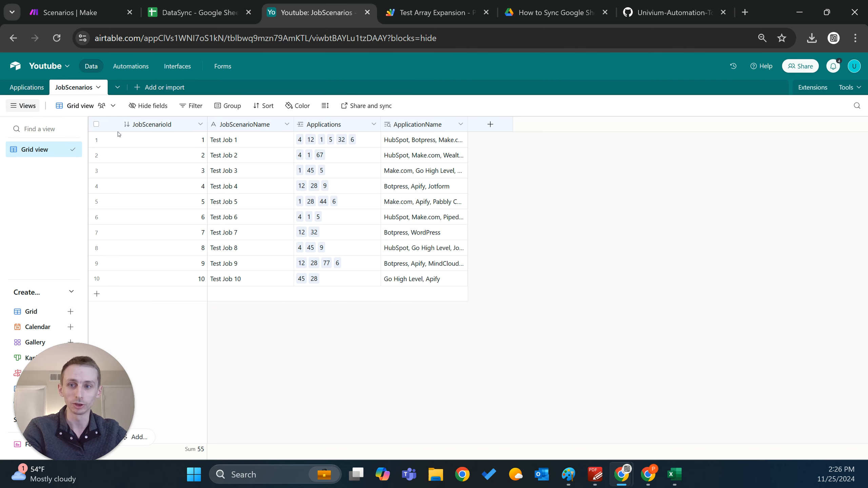
# Open the Linked Record Expansion (Inefficient Method) scenario in Make and run it once
pyautogui.click(178, 15)
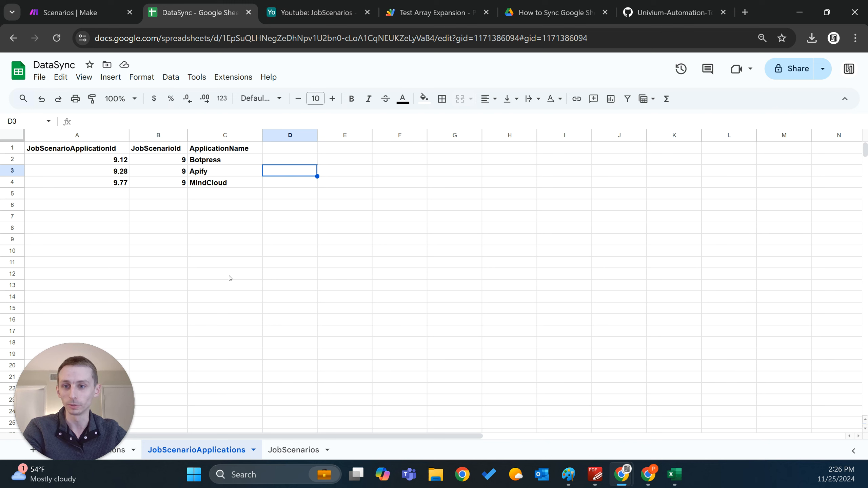
pyautogui.moveTo(90, 430); pyautogui.dragTo(90, 404)
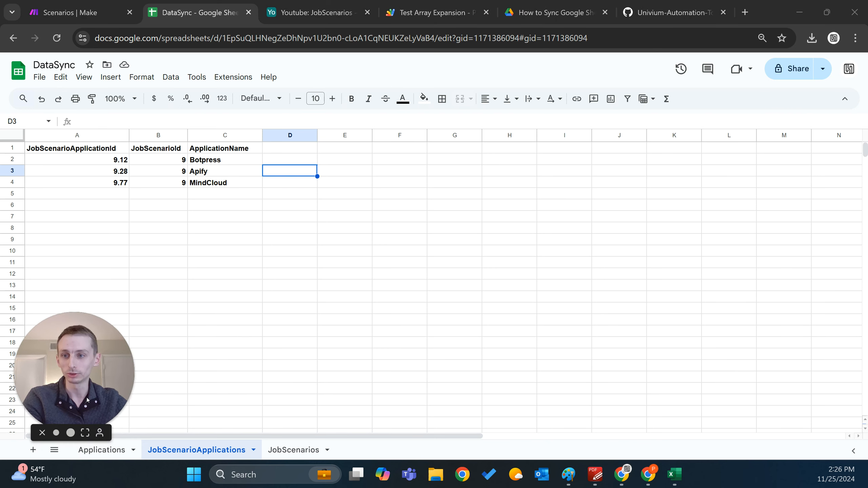
pyautogui.click(87, 11)
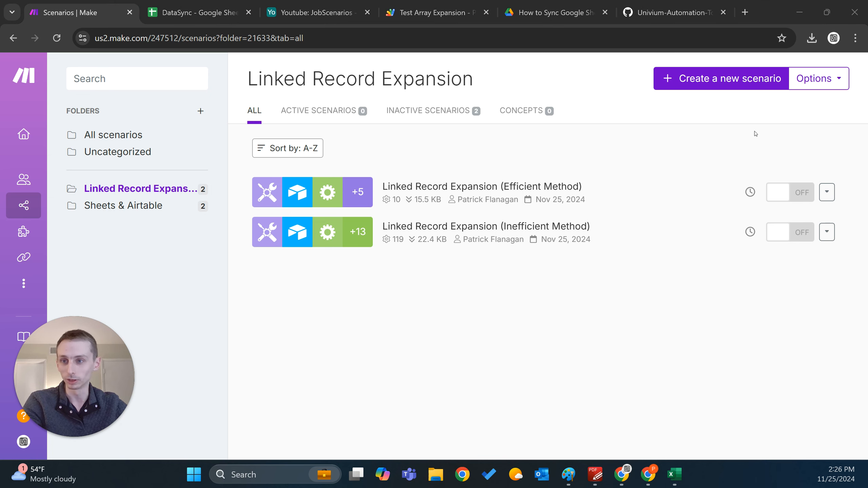
pyautogui.click(459, 227)
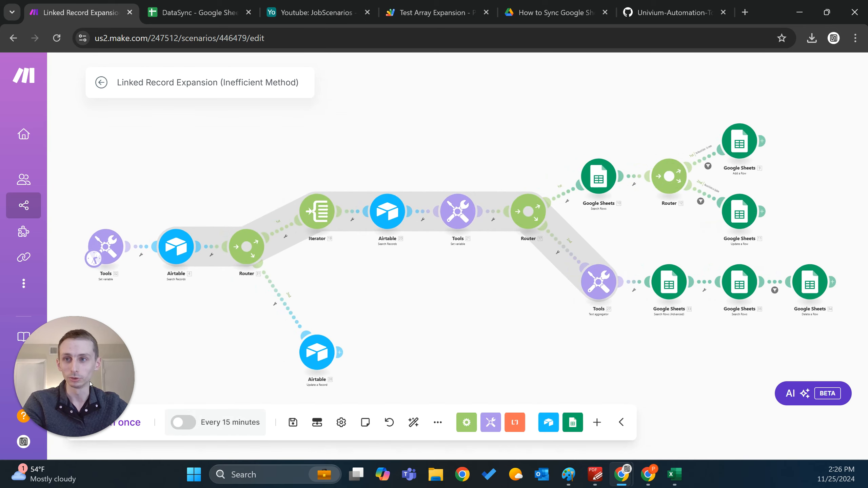
pyautogui.click(87, 423)
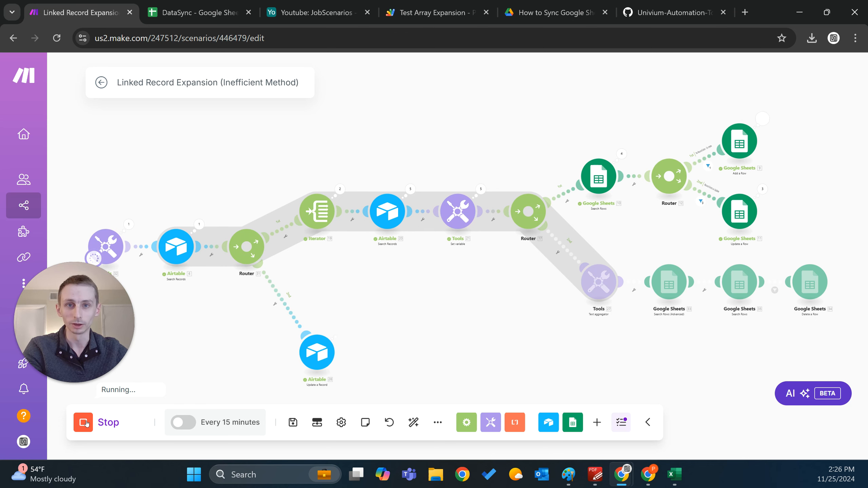
# Review the synced rows in DataSync's JobScenarioApplications sheet and clear the range A2:D6
pyautogui.click(201, 4)
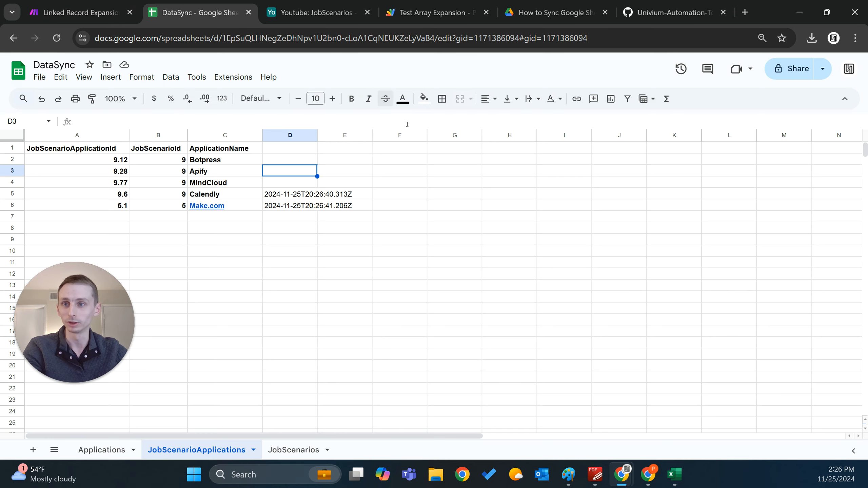
pyautogui.moveTo(102, 164); pyautogui.dragTo(222, 217)
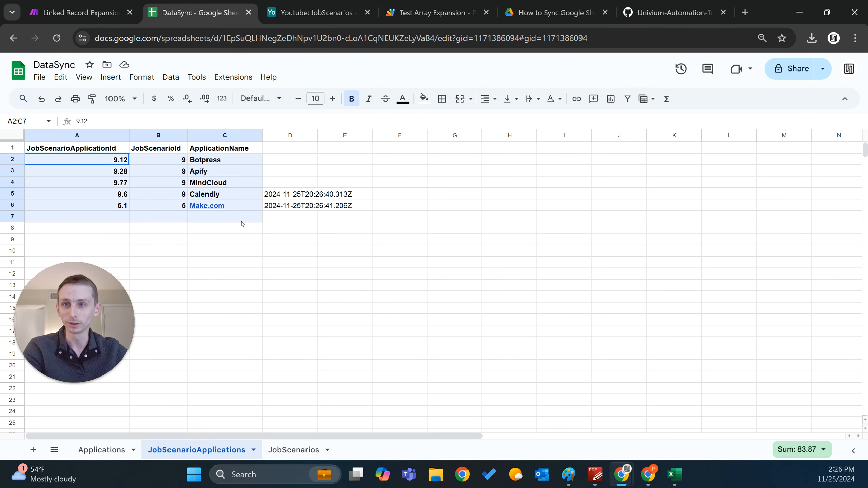
pyautogui.click(294, 309)
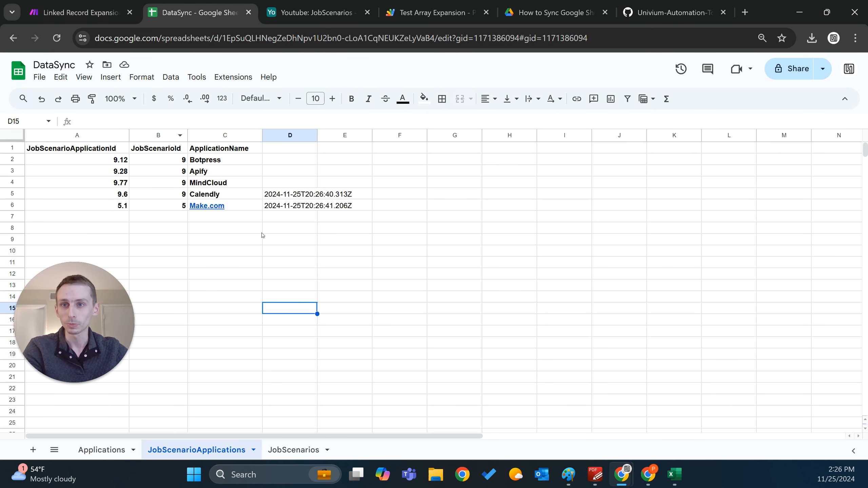
pyautogui.moveTo(277, 205); pyautogui.dragTo(55, 161)
pyautogui.press('Delete')
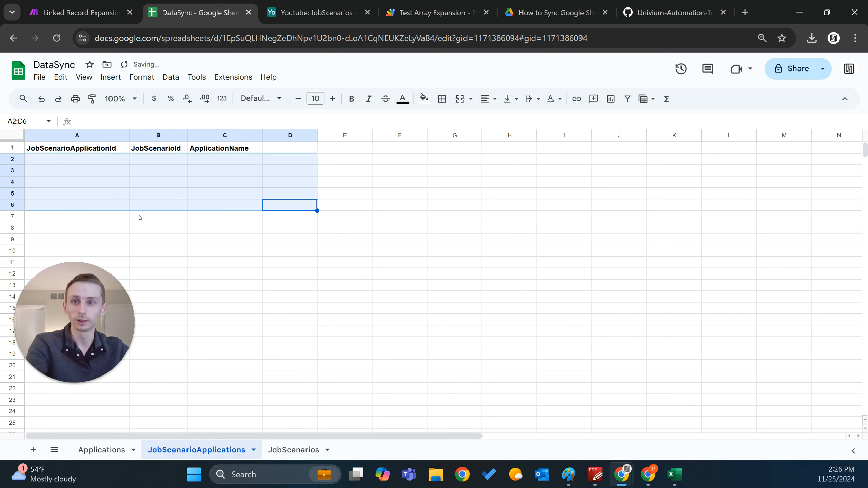
pyautogui.click(139, 217)
# Open the Linked Record Expansion (Efficient Method) scenario from the Linked Record Expansion folder in Make
pyautogui.click(80, 12)
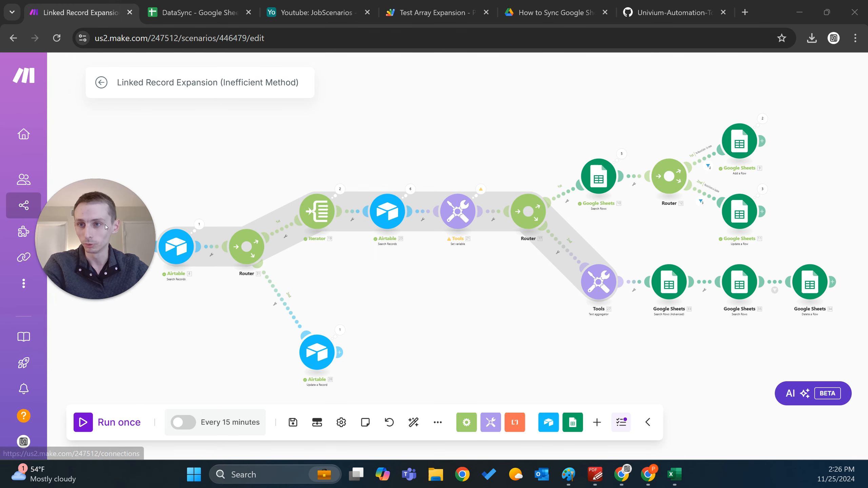
pyautogui.click(25, 205)
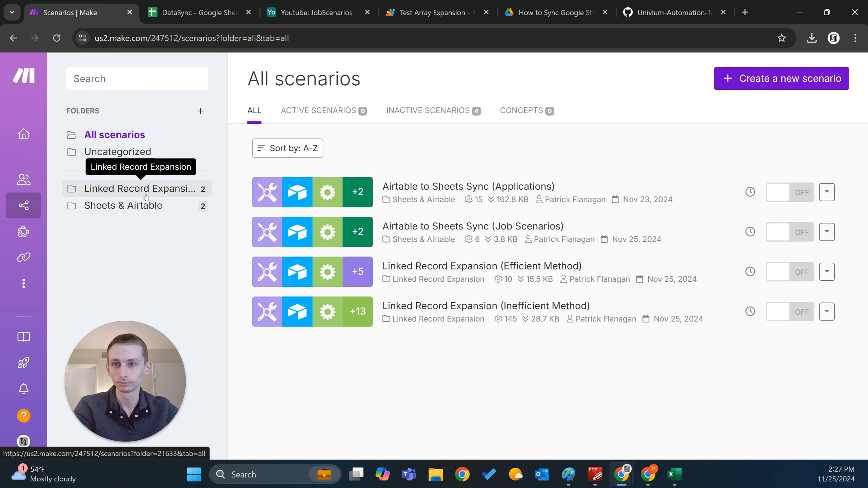
pyautogui.click(146, 197)
pyautogui.click(457, 187)
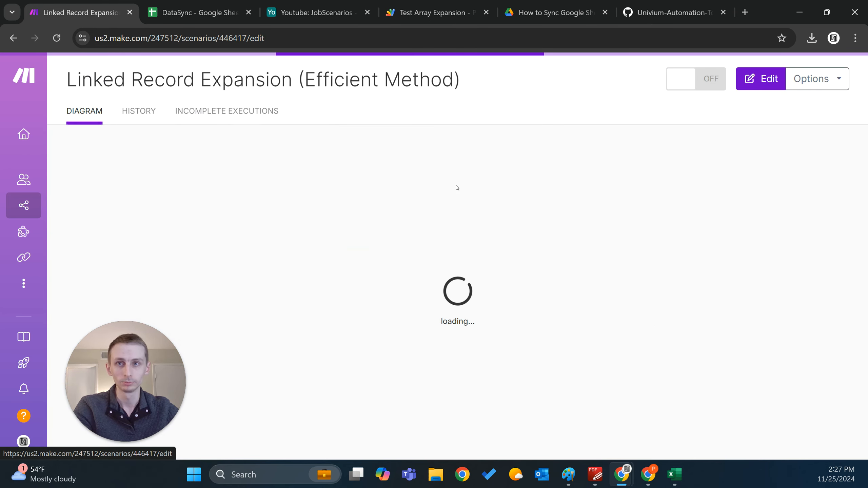
# Place the DataSync spreadsheet in its own window beside the Make scenario and run the Efficient Method scenario once
pyautogui.moveTo(199, 12); pyautogui.dragTo(854, 101)
pyautogui.click(171, 130)
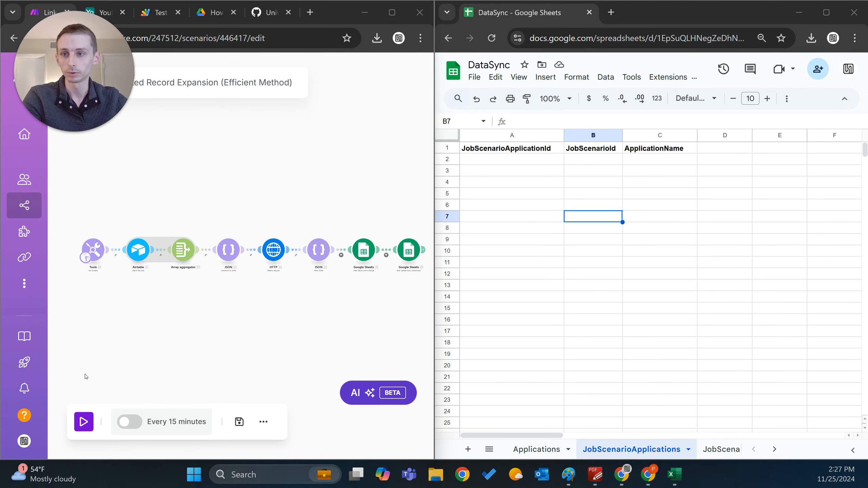
pyautogui.click(84, 421)
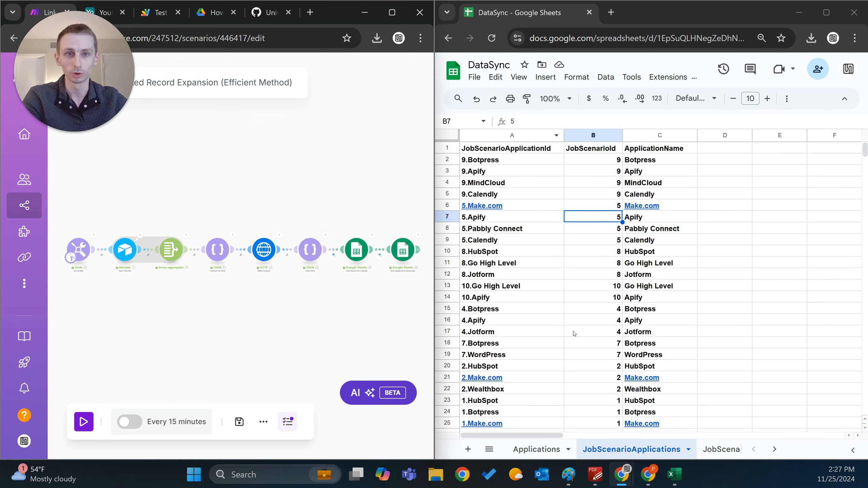
# Remove the bold formatting from the synced rows A2:C34 in the JobScenarioApplications sheet
pyautogui.scroll(-10, 672, 277)
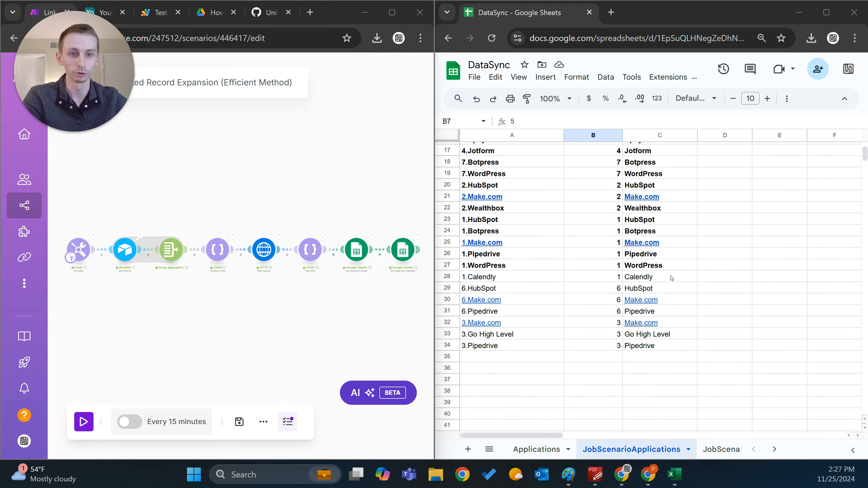
pyautogui.scroll(4, 669, 284)
pyautogui.moveTo(672, 286); pyautogui.dragTo(490, 153)
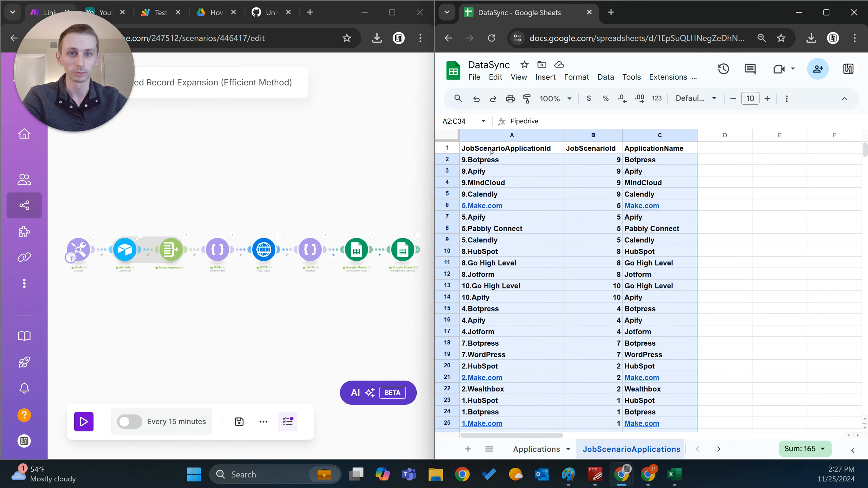
pyautogui.click(786, 98)
pyautogui.click(472, 120)
pyautogui.click(473, 122)
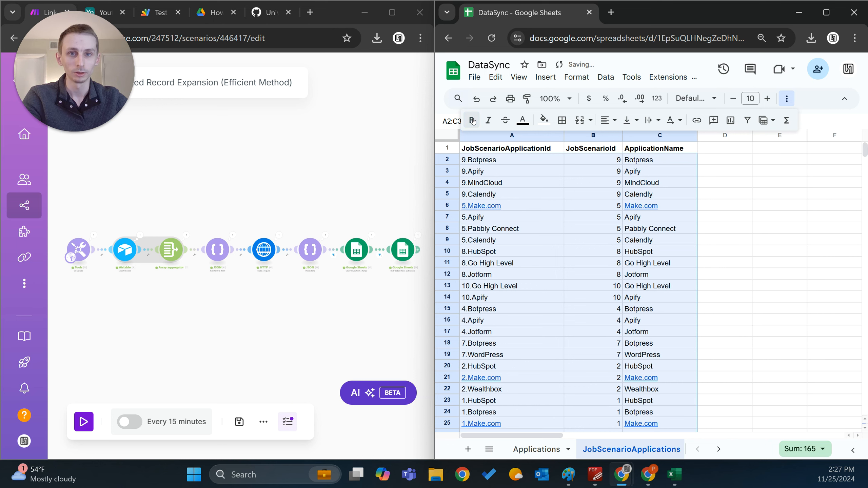
pyautogui.click(701, 221)
# Compare the expanded rows A2:C5 for job scenario 9 with the linked applications in Airtable's JobScenarios table
pyautogui.click(660, 161)
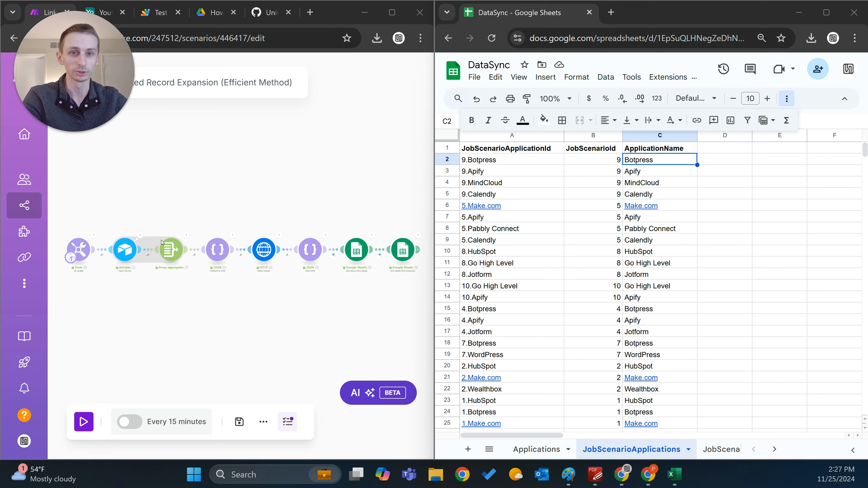
pyautogui.click(499, 159)
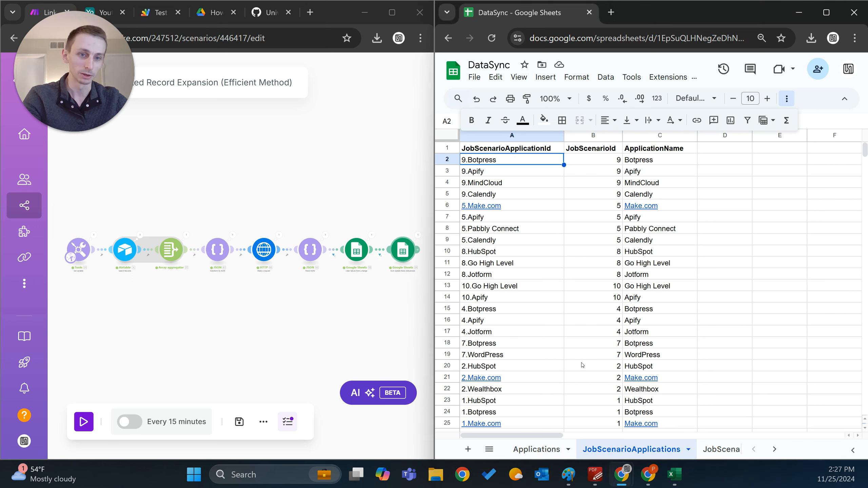
pyautogui.moveTo(604, 161); pyautogui.dragTo(603, 194)
pyautogui.moveTo(682, 162); pyautogui.dragTo(683, 195)
pyautogui.click(79, 86)
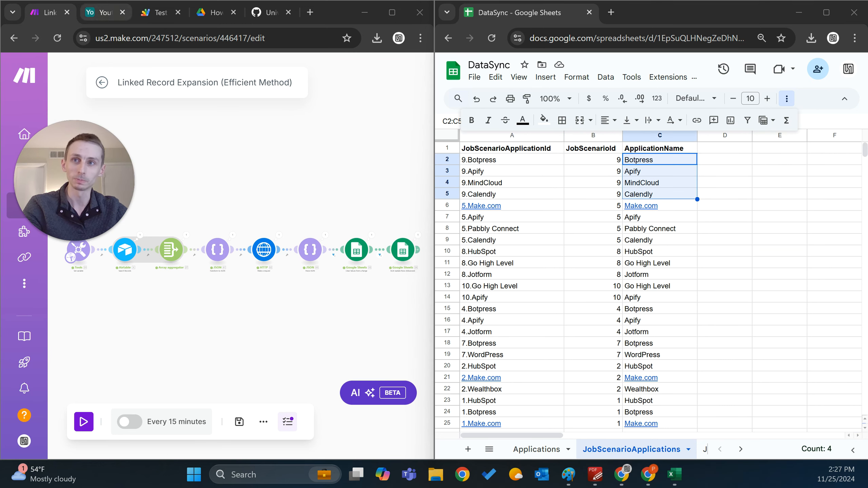
pyautogui.click(99, 12)
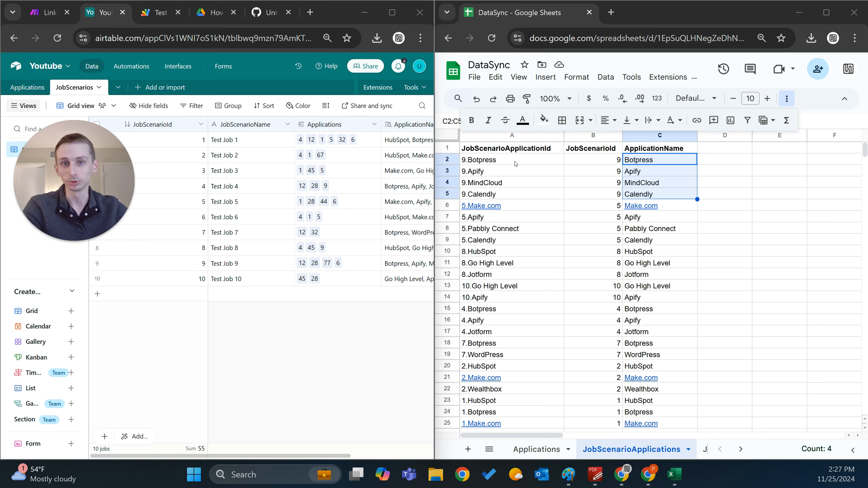
pyautogui.moveTo(515, 162); pyautogui.dragTo(648, 195)
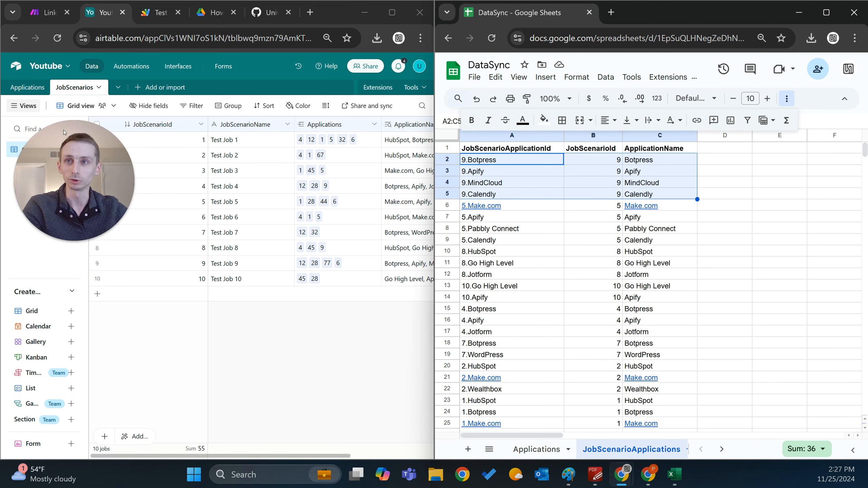
# Review the full Code.gs script of the Test Array Expansion project in Apps Script
pyautogui.click(42, 14)
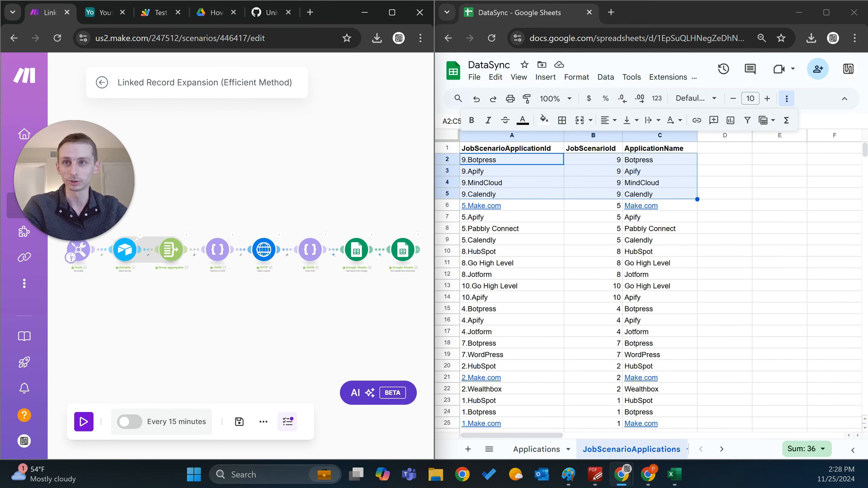
pyautogui.click(157, 12)
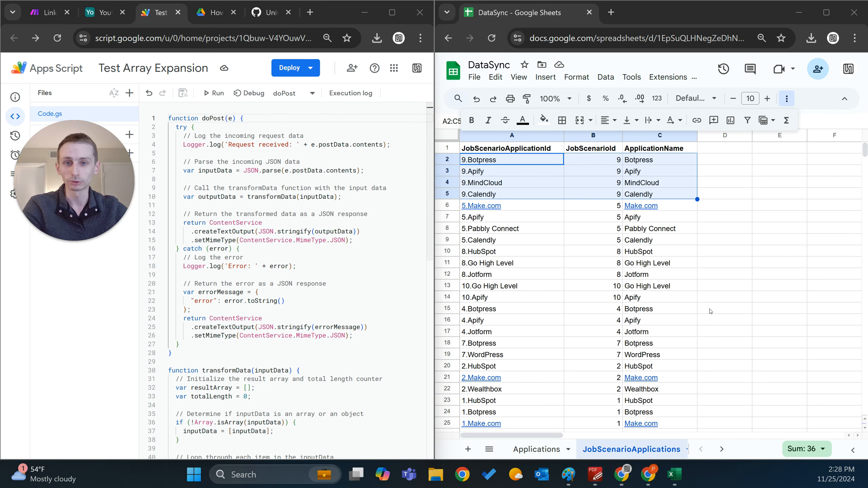
pyautogui.scroll(-5, 278, 205)
pyautogui.scroll(-7, 291, 212)
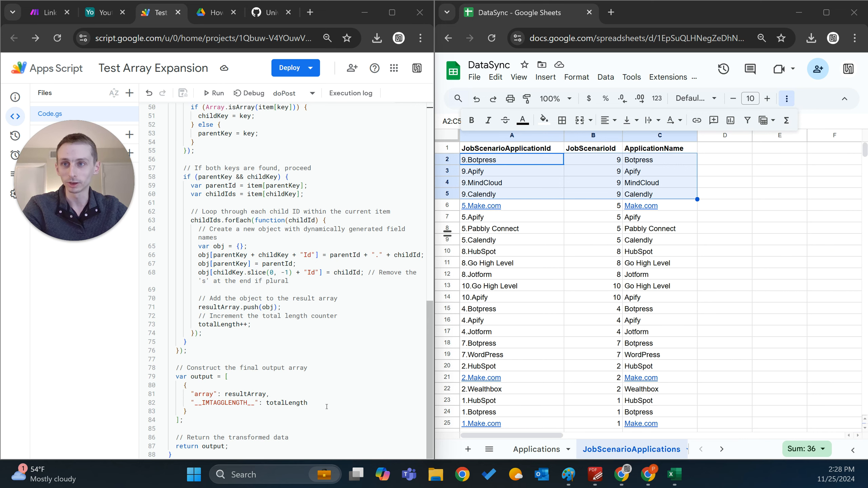
pyautogui.hotkey('ctrl', 'a')
pyautogui.scroll(12, 291, 117)
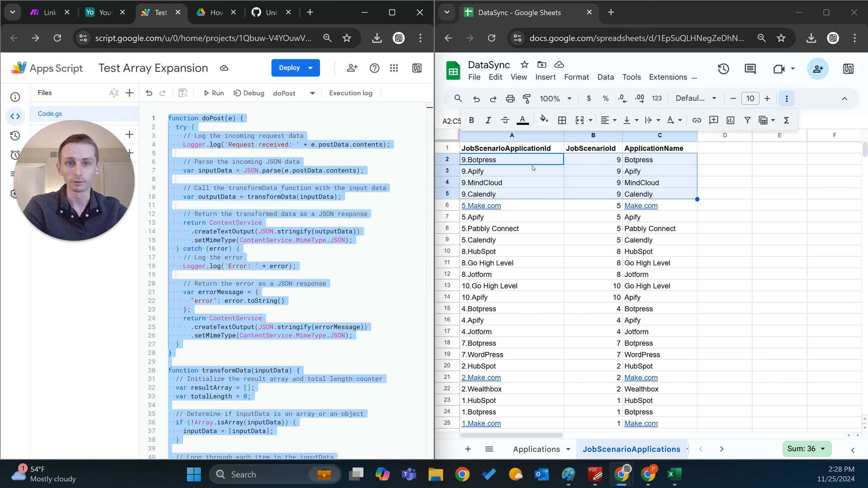
# Examine the ID and name values of the first expanded record, A2:C2, in the JobScenarioApplications sheet
pyautogui.hotkey('shift', 'Up')
pyautogui.hotkey('shift', 'Up')
pyautogui.hotkey('shift', 'Up')
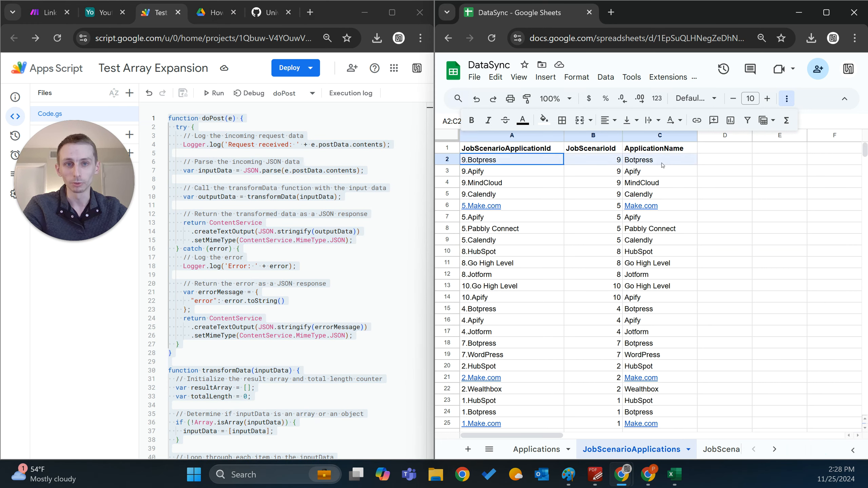
pyautogui.moveTo(664, 206)
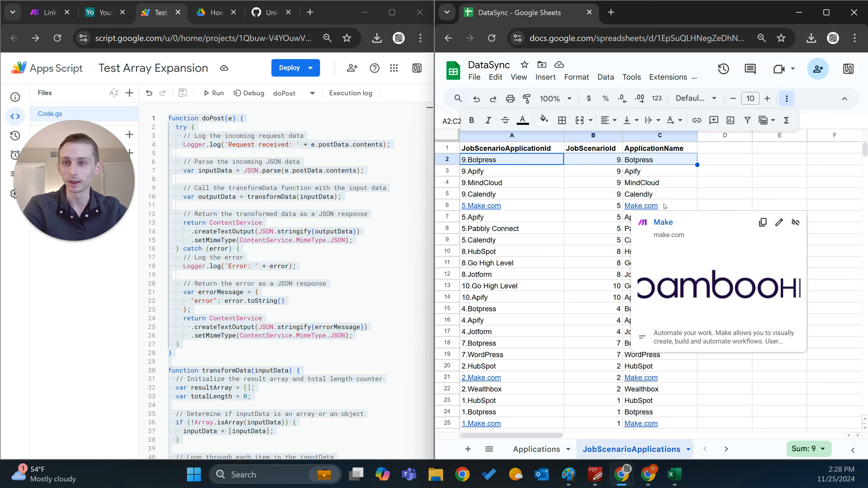
pyautogui.click(782, 181)
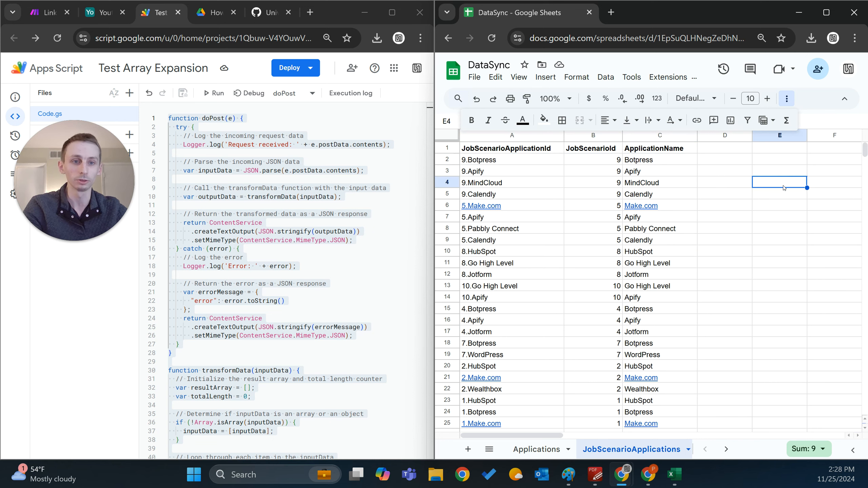
pyautogui.click(164, 244)
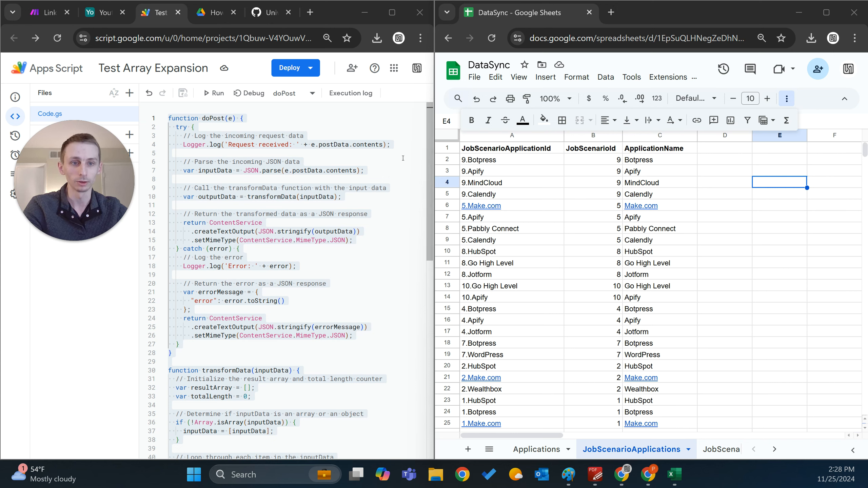
# Merge the DataSync spreadsheet back into the main browser window and return that window to full-screen width
pyautogui.click(42, 8)
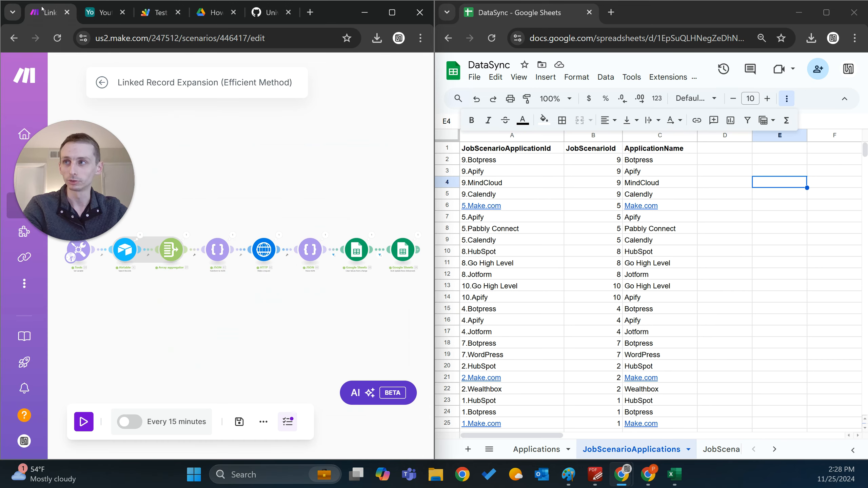
pyautogui.moveTo(523, 12); pyautogui.dragTo(295, 15)
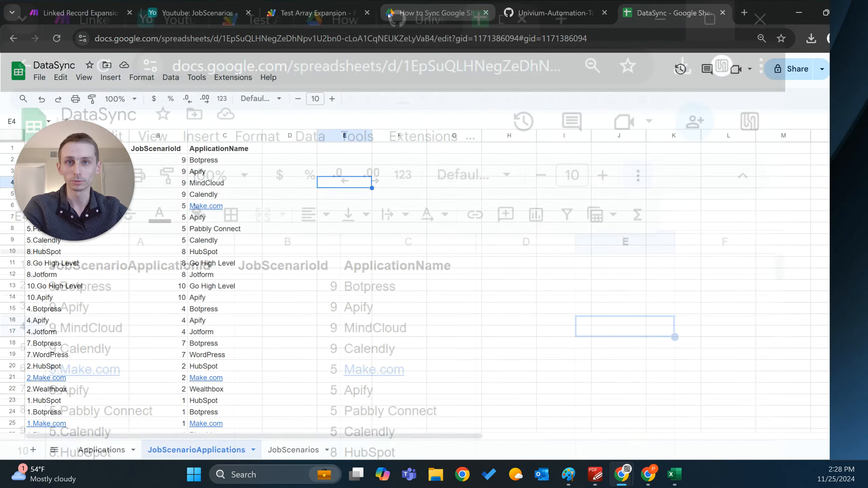
pyautogui.doubleClick(295, 15)
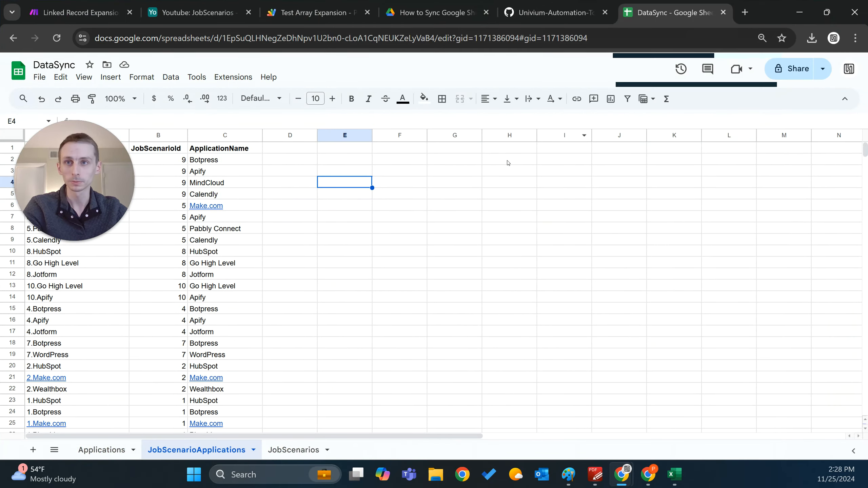
# Select all expanded records, A2:C34, in the JobScenarioApplications sheet
pyautogui.scroll(-10, 318, 354)
pyautogui.scroll(6, 272, 375)
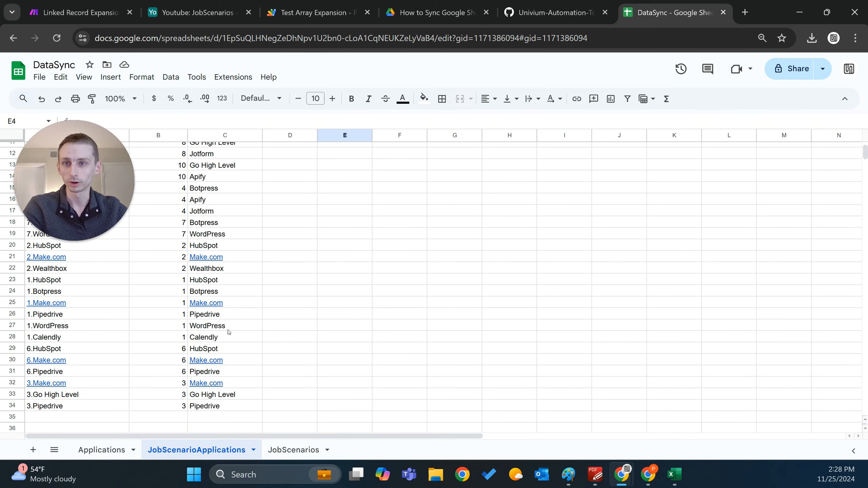
pyautogui.moveTo(226, 406); pyautogui.dragTo(37, 160)
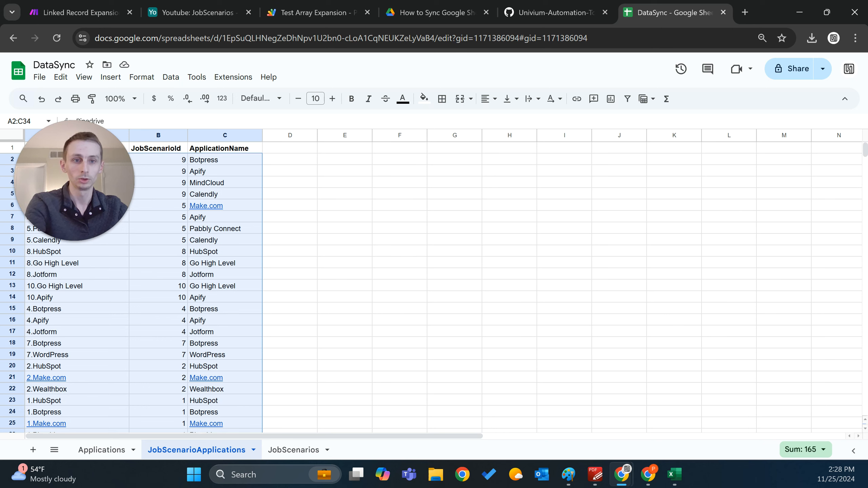
# Clear the contents of the selected records A2:C34 in the JobScenarioApplications sheet
pyautogui.press('Delete')
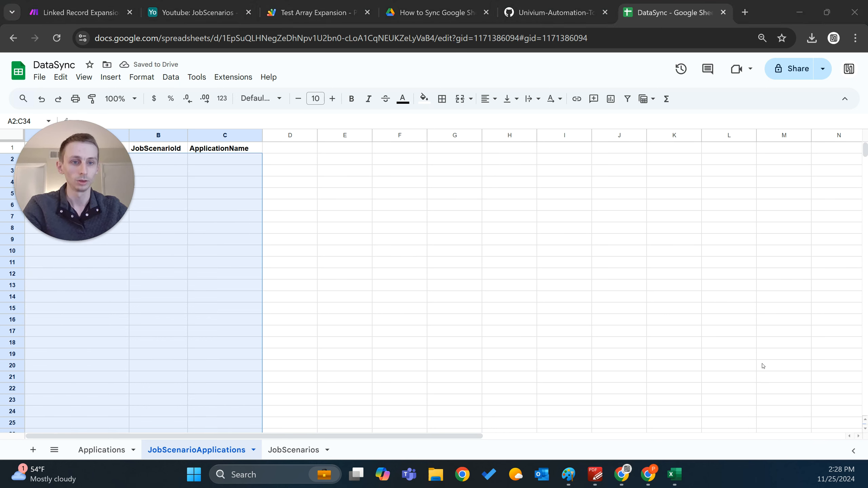
# Switch to Make and delete the Linked Record Expansion (Efficient Method) scenario from its folder
pyautogui.click(81, 12)
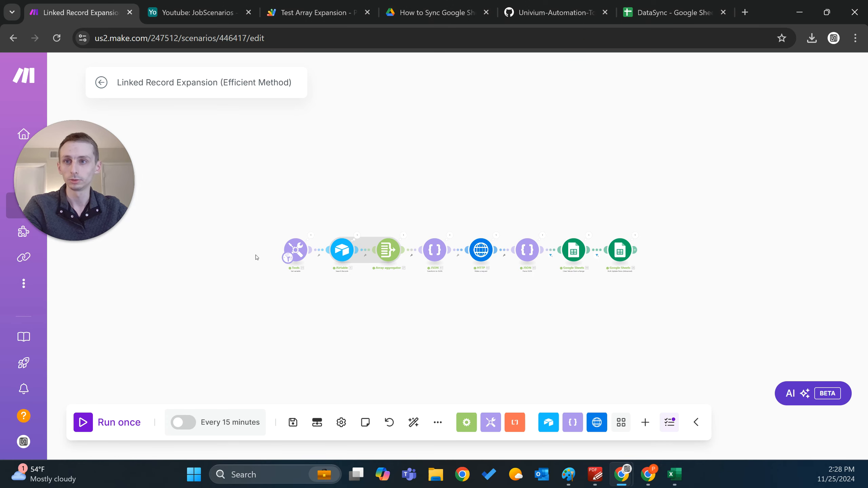
pyautogui.click(101, 82)
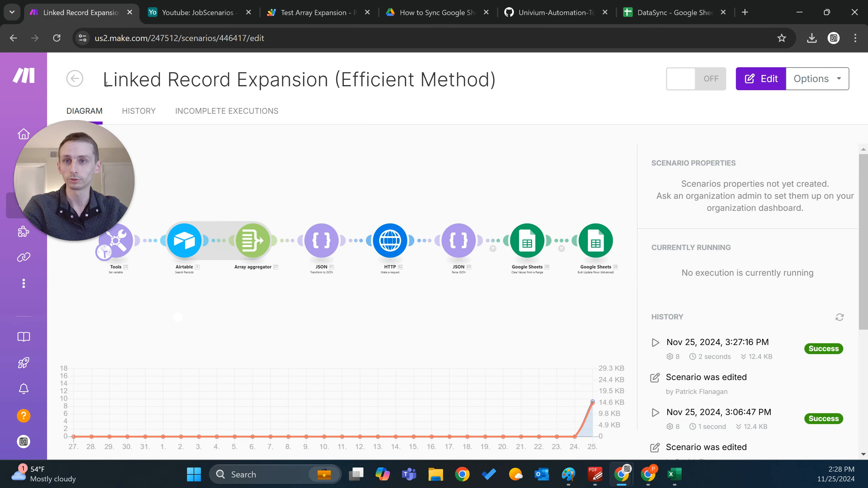
pyautogui.click(73, 79)
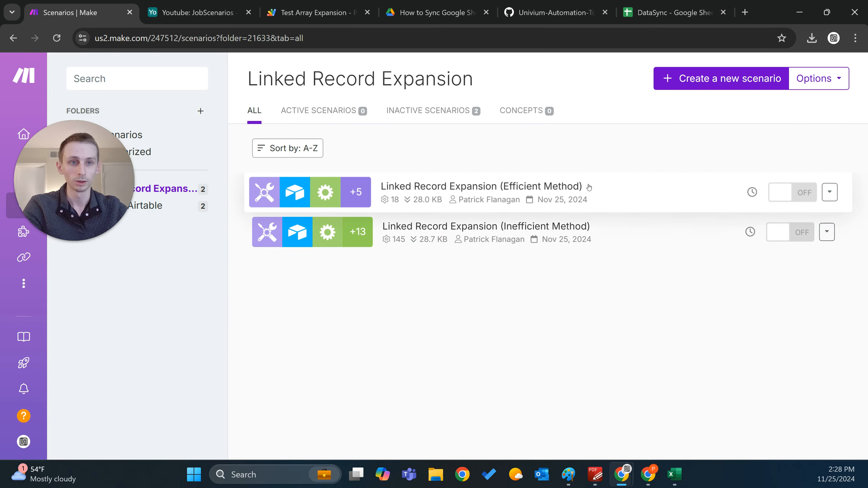
pyautogui.click(827, 192)
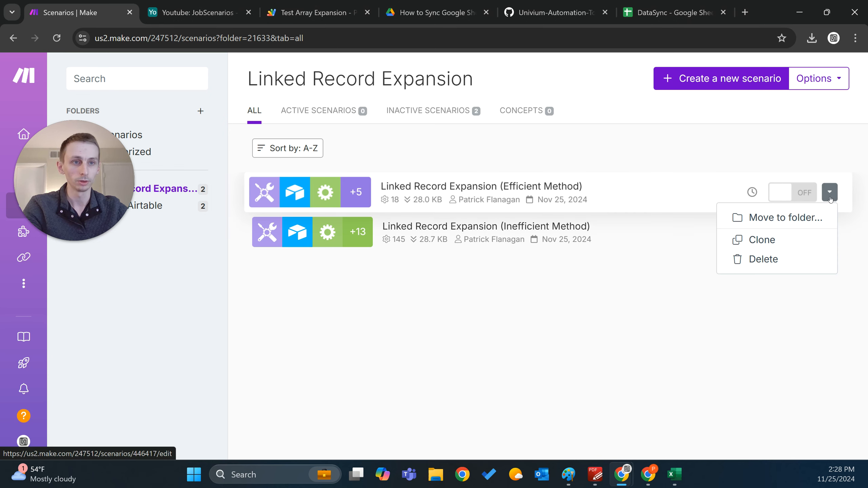
pyautogui.click(804, 260)
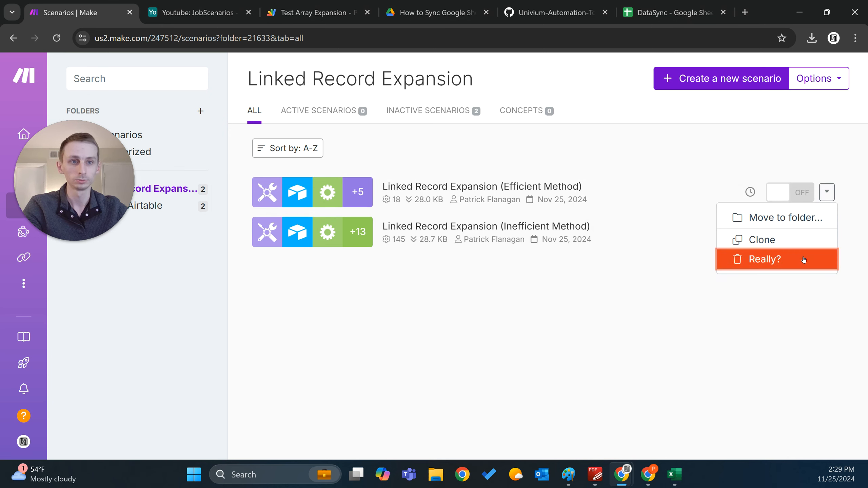
pyautogui.click(802, 259)
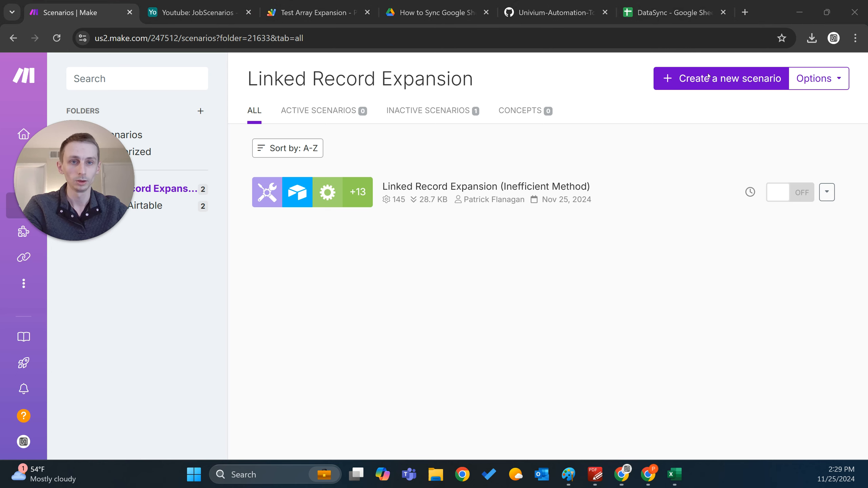
# Switch to the project folder in Google Drive and move the Test Array Expansion script file to the trash
pyautogui.click(434, 12)
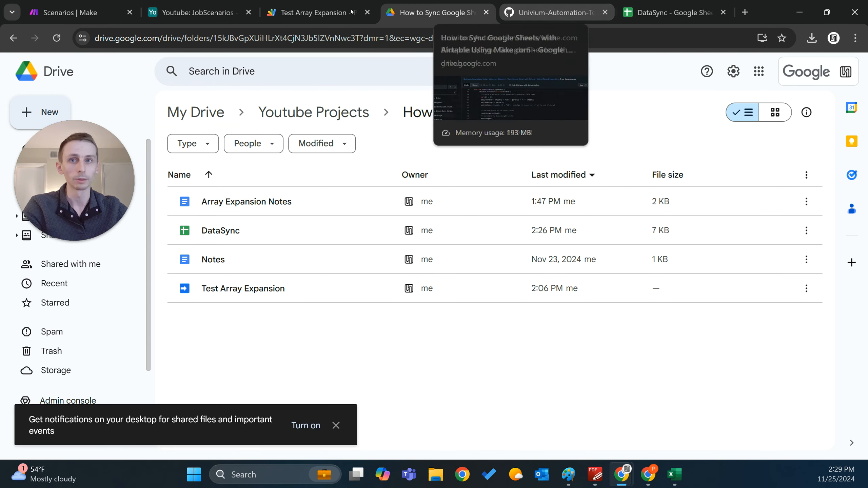
pyautogui.click(316, 2)
pyautogui.click(440, 11)
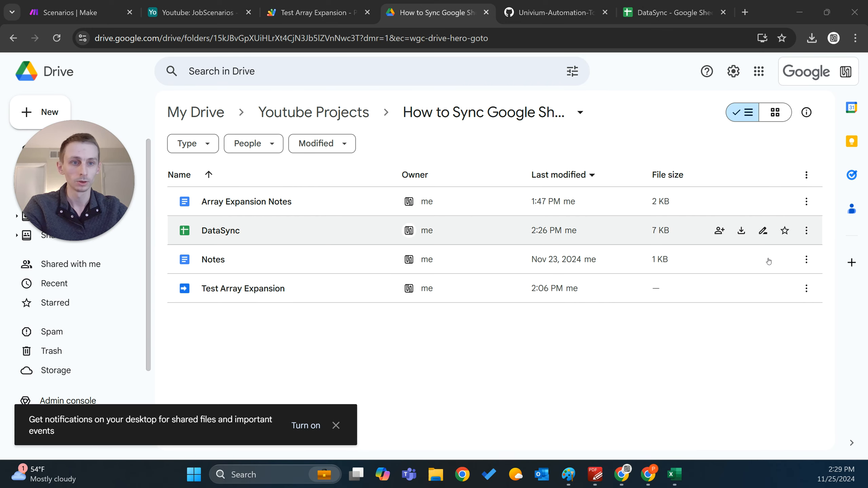
pyautogui.click(807, 289)
pyautogui.click(807, 289)
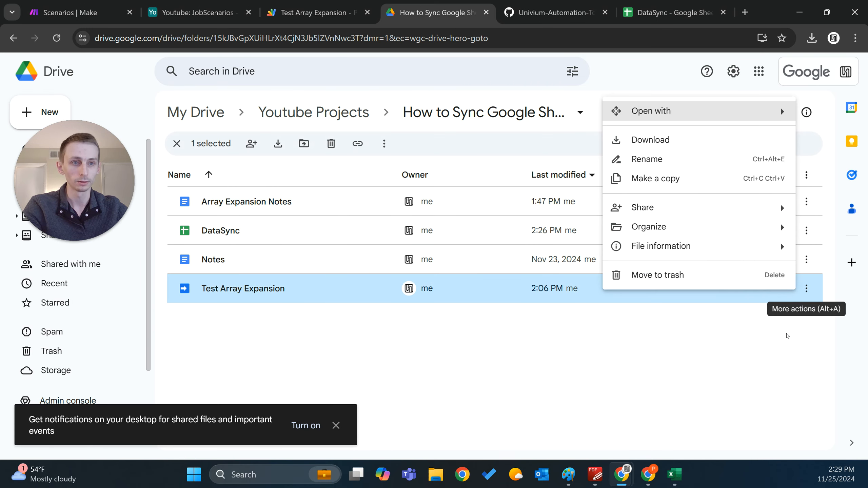
pyautogui.click(658, 276)
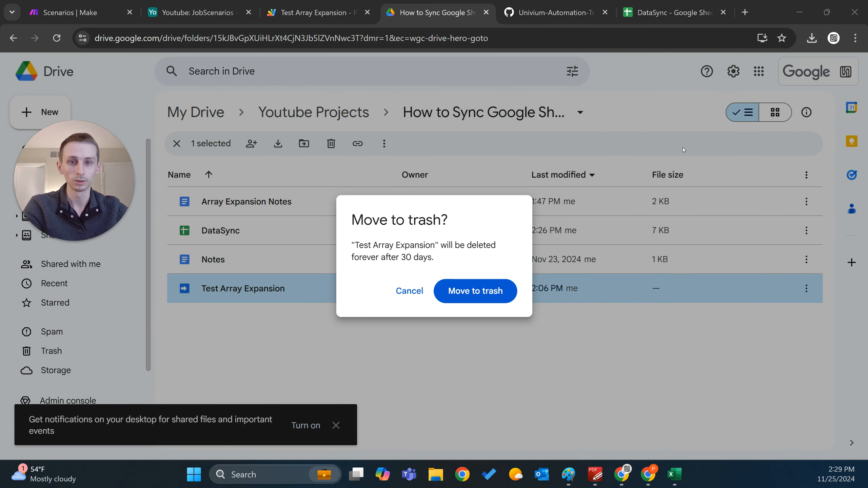
pyautogui.click(490, 296)
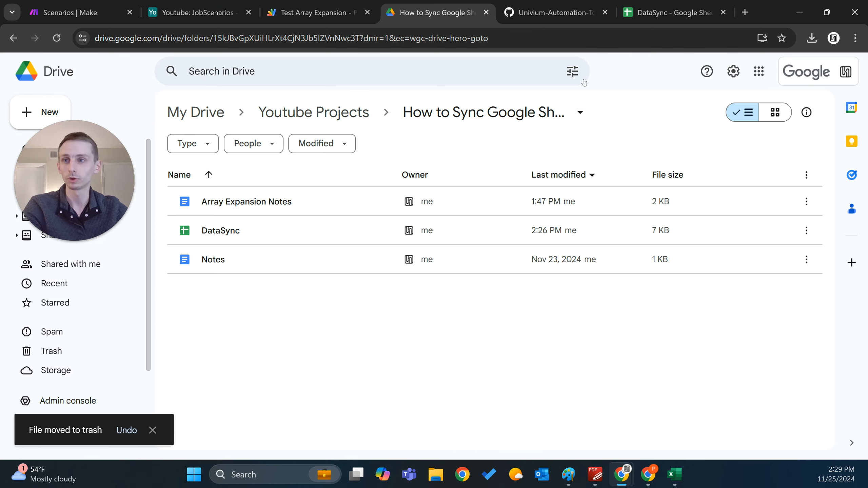
# Switch to GitHub and open the root page of the Univium-Automation-Tools repository
pyautogui.click(579, 3)
pyautogui.scroll(20, 412, 72)
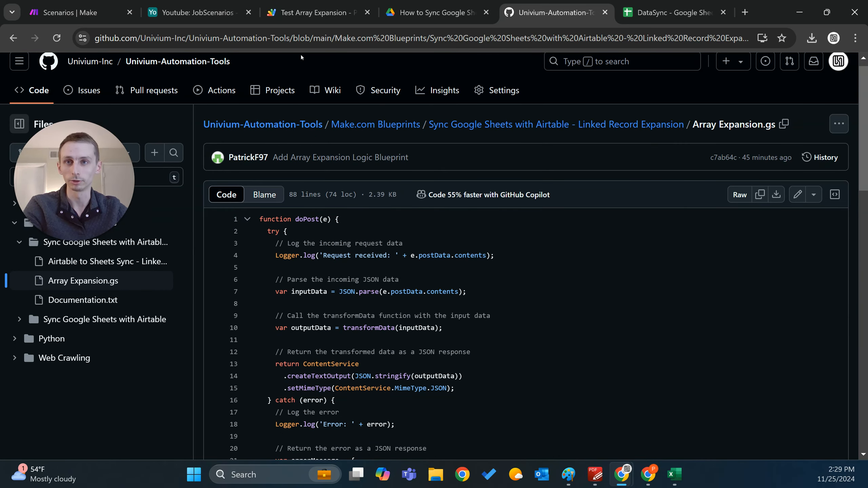
pyautogui.moveTo(293, 38); pyautogui.dragTo(342, 38)
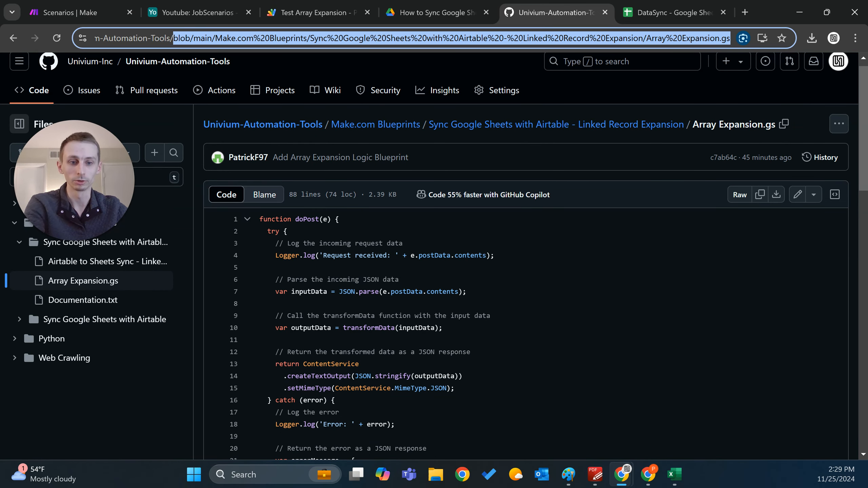
pyautogui.press('BackSpace')
pyautogui.press('Return')
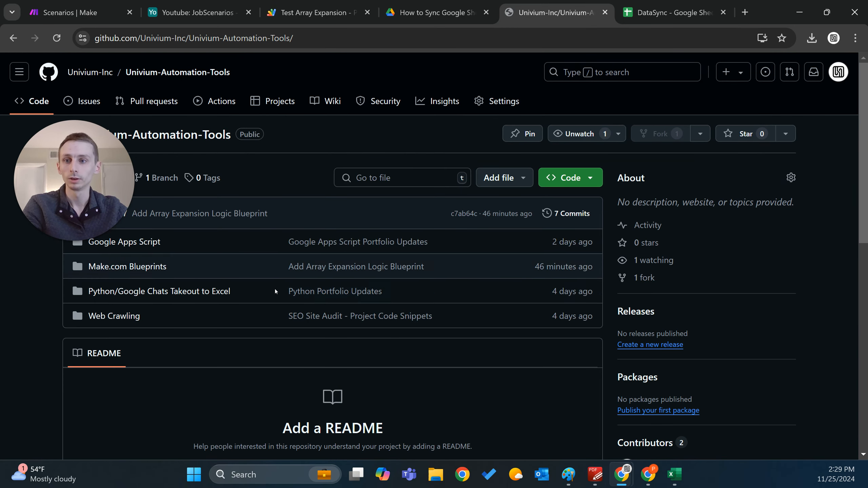
# Download Airtable to Sheets Sync - Linked Record Expansion.json from the Linked Record Expansion folder inside Make.com Blueprints
pyautogui.click(147, 269)
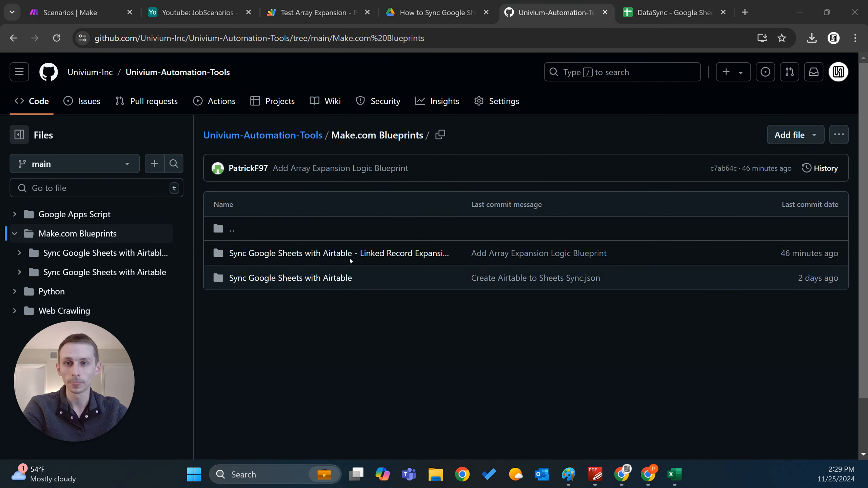
pyautogui.click(411, 254)
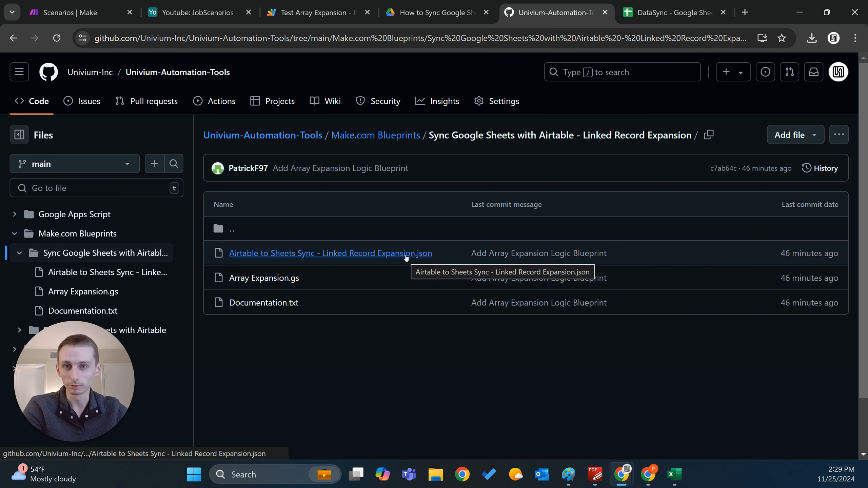
pyautogui.click(407, 254)
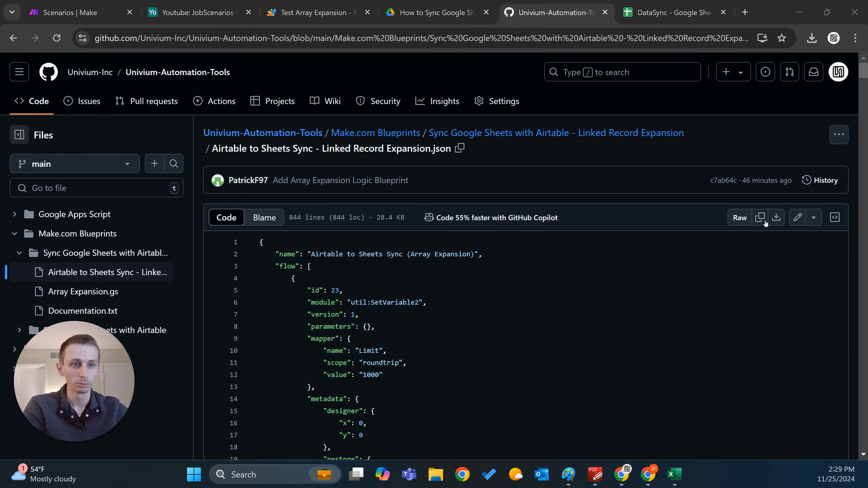
pyautogui.click(777, 220)
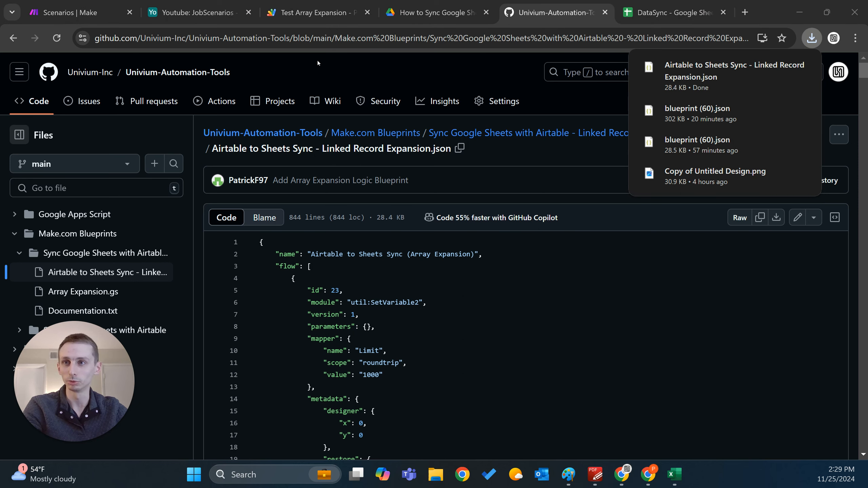
# Create a new scenario in Make's Linked Record Expansion folder and import the blueprint Airtable to Sheets Sync - Linked Record Expansion.json
pyautogui.click(75, 13)
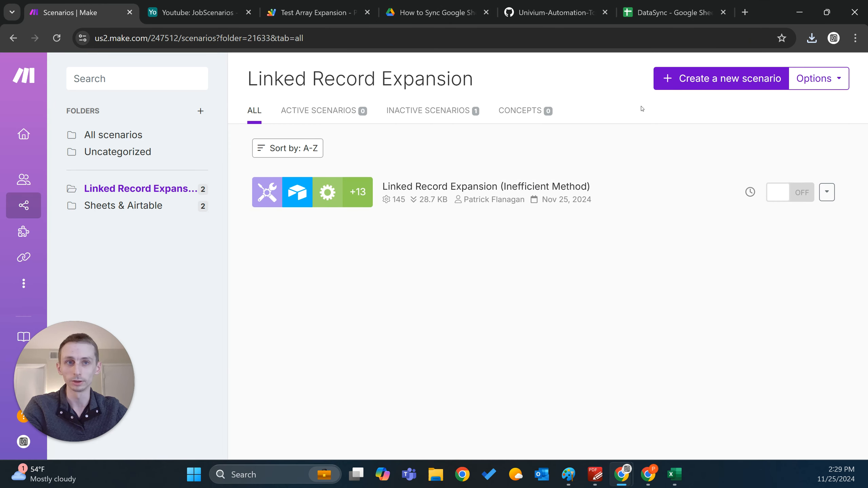
pyautogui.click(715, 81)
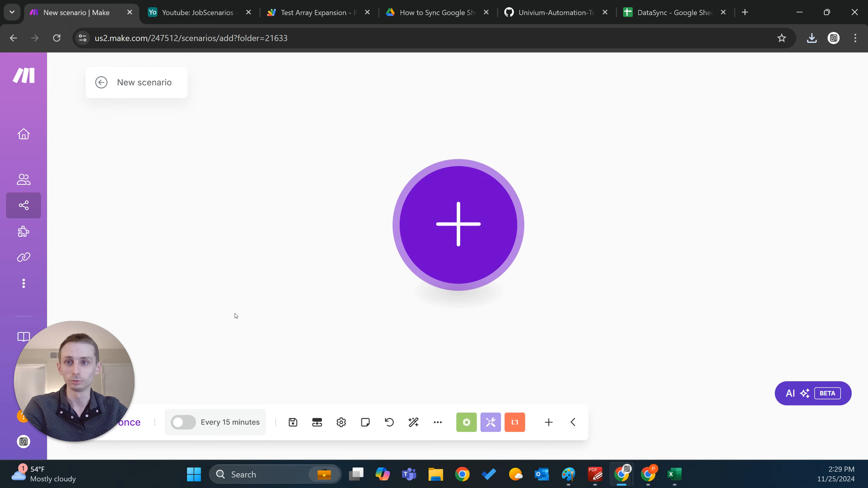
pyautogui.click(438, 422)
pyautogui.click(420, 395)
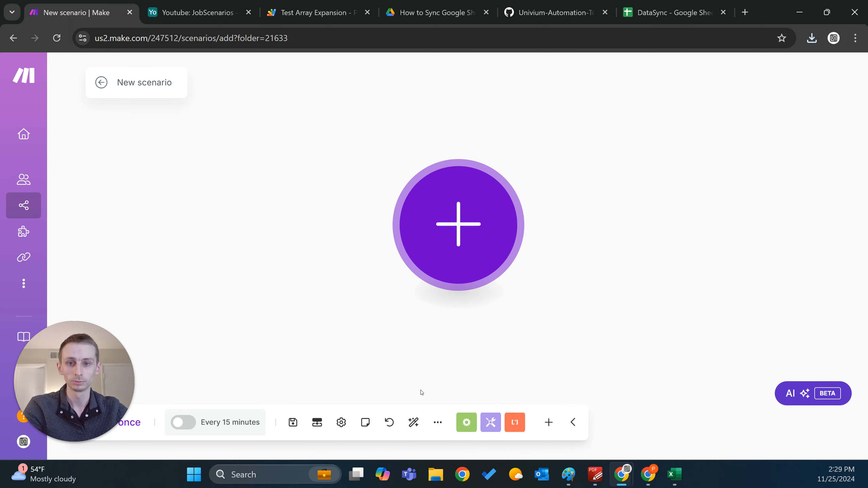
pyautogui.click(366, 262)
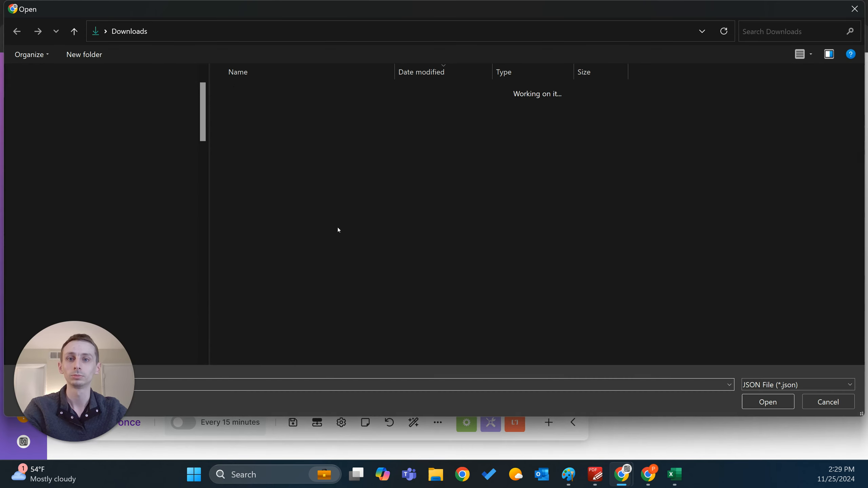
pyautogui.scroll(2, 115, 147)
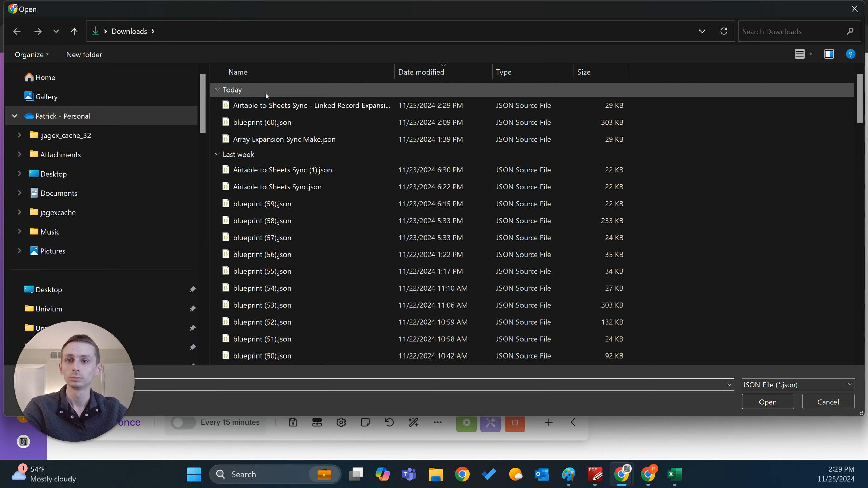
pyautogui.doubleClick(350, 112)
pyautogui.click(768, 402)
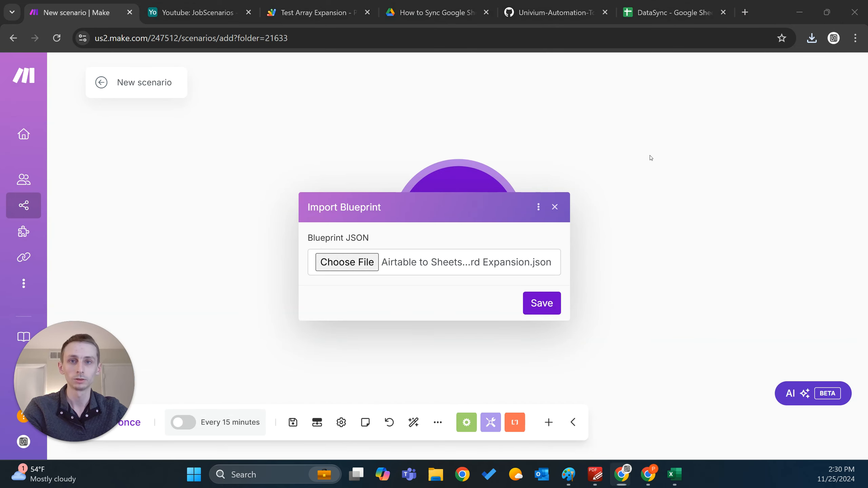
pyautogui.click(546, 301)
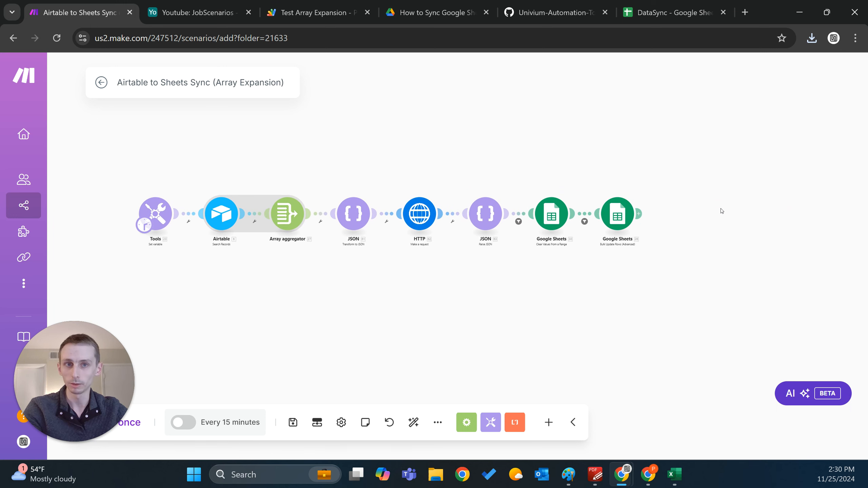
# Try to save the imported scenario
pyautogui.click(293, 423)
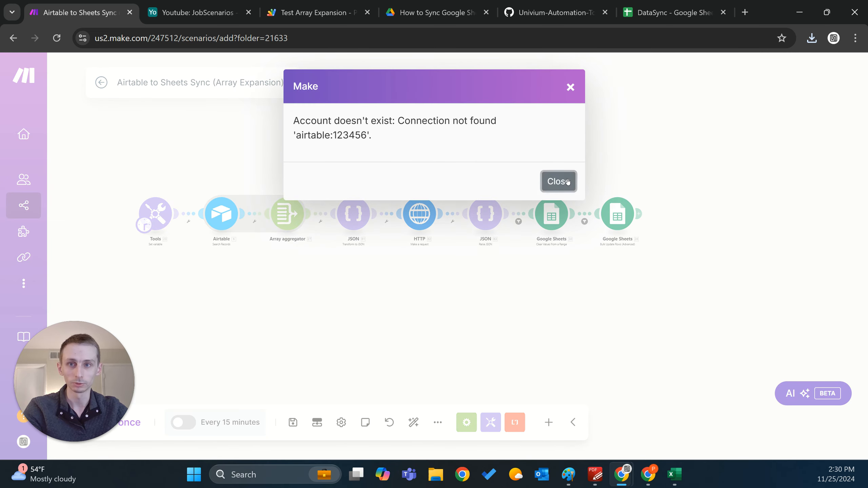
pyautogui.click(554, 183)
# Set the Airtable Search Records module to the My Airtable OAuth connection, the Youtube base and the JobScenarios table
pyautogui.click(228, 213)
pyautogui.click(375, 204)
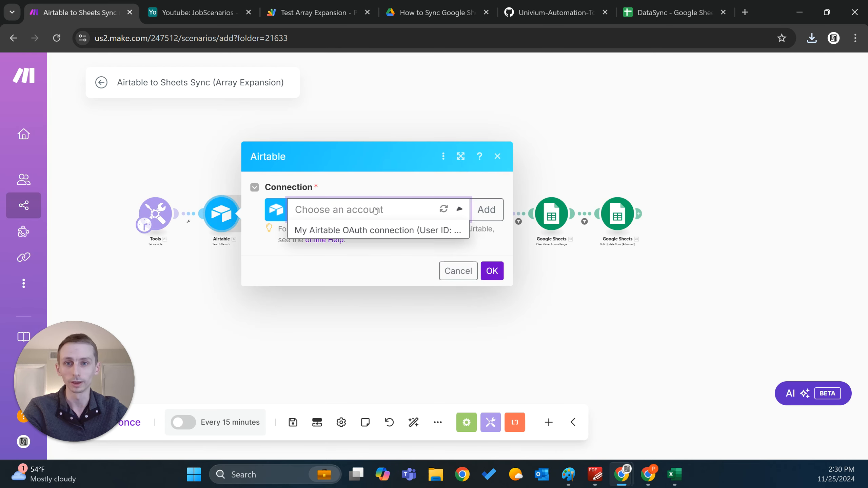
pyautogui.click(385, 236)
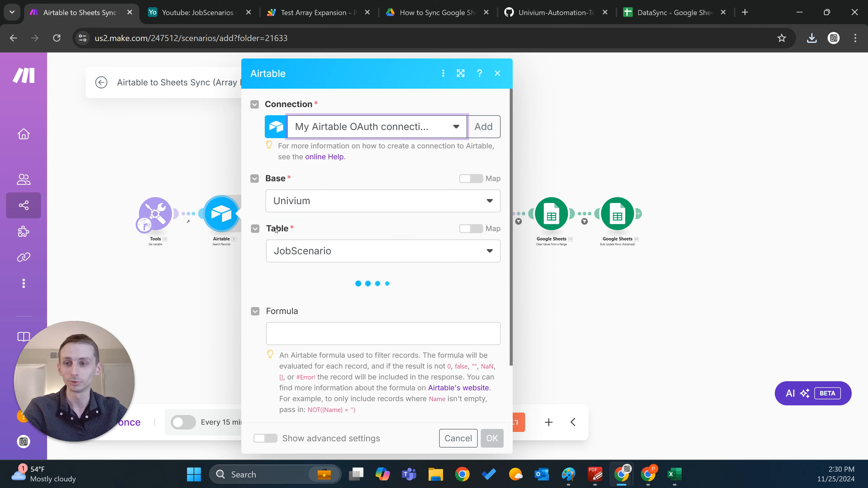
pyautogui.click(449, 199)
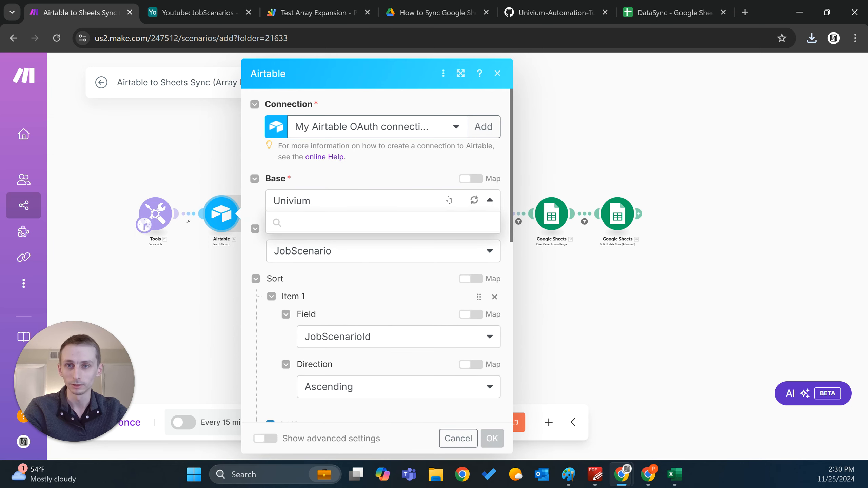
pyautogui.click(352, 243)
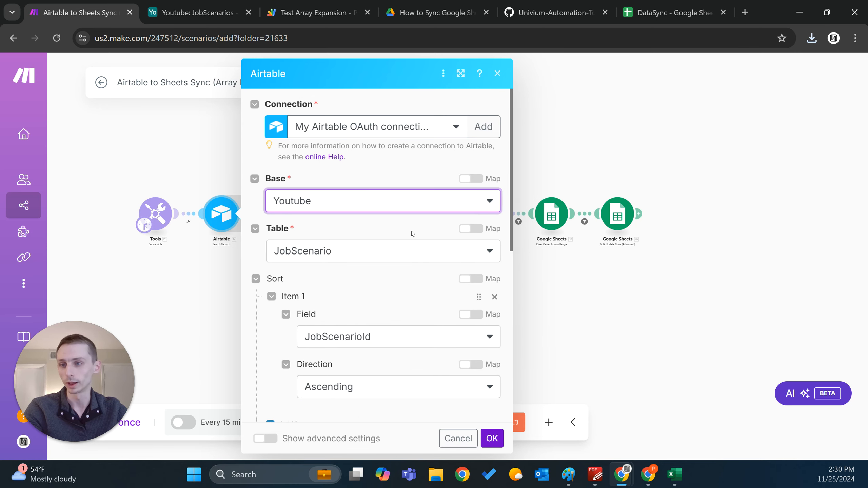
pyautogui.click(414, 250)
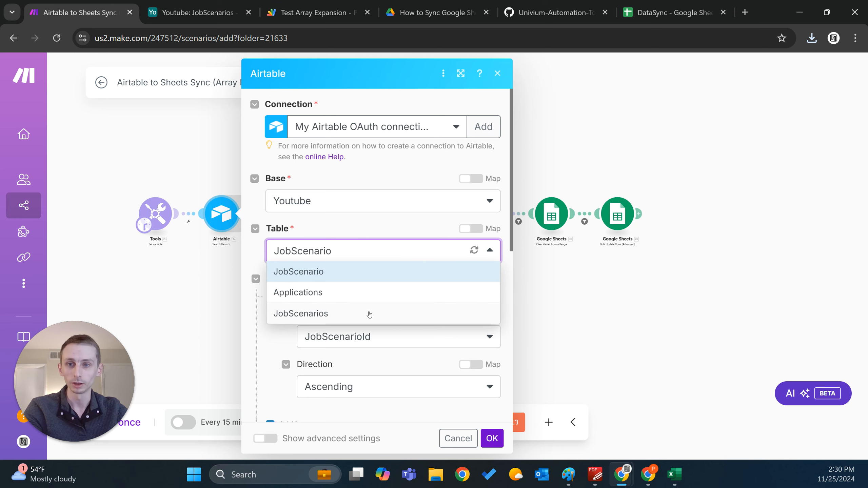
pyautogui.click(369, 314)
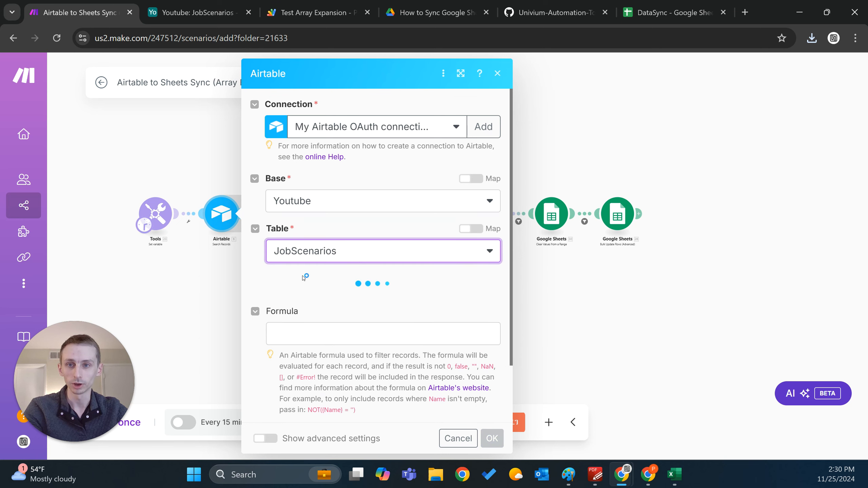
# Remove the JobScenarioId sort item from the Airtable Search Records module and check its output fields
pyautogui.scroll(-3, 370, 283)
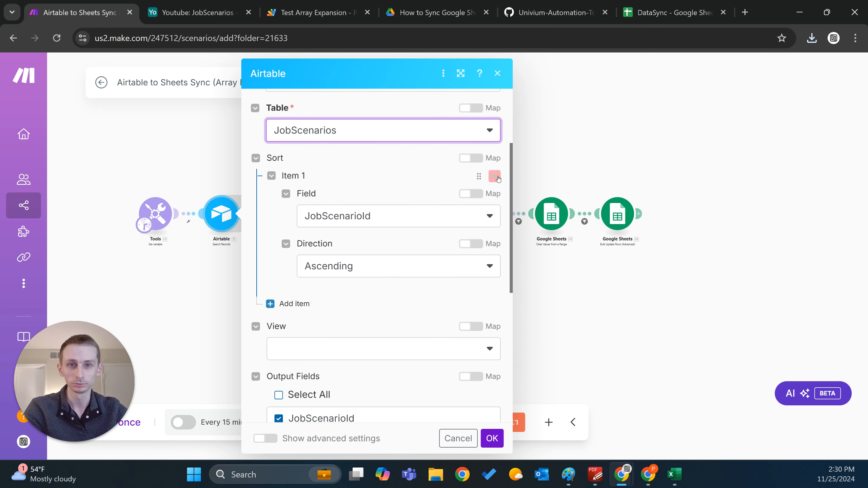
pyautogui.click(495, 177)
pyautogui.scroll(-2, 341, 246)
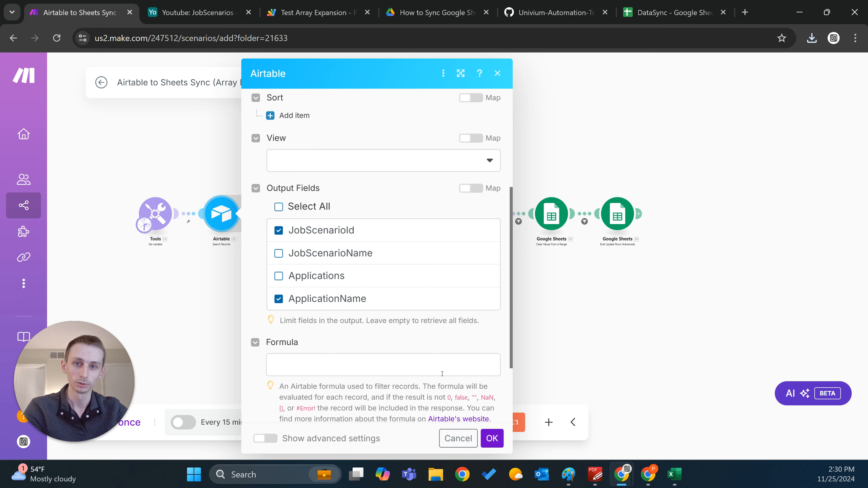
# Confirm the Airtable module's settings and review the aggregated fields of the Array aggregator, keeping JobScenarioId and ApplicationName selected
pyautogui.click(492, 439)
pyautogui.click(289, 212)
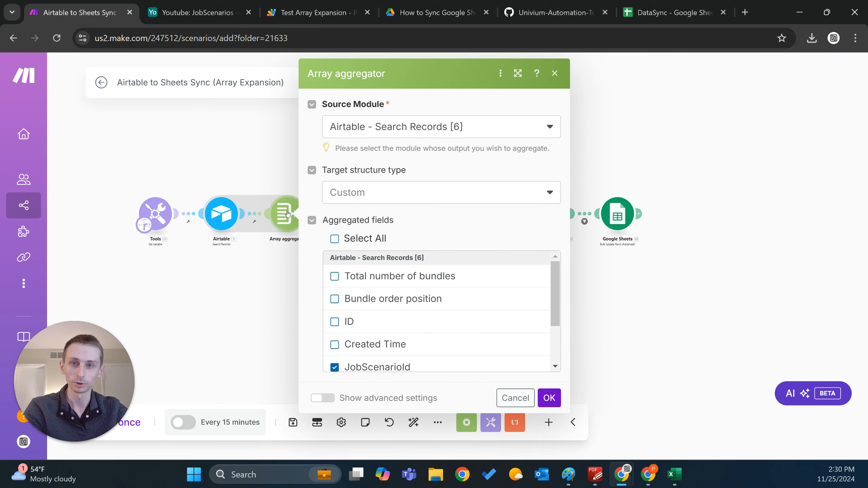
pyautogui.scroll(-2, 487, 349)
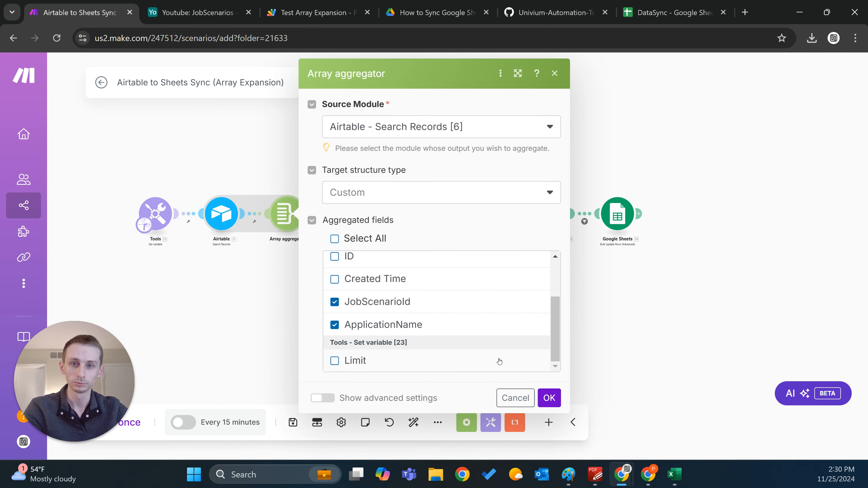
pyautogui.click(549, 397)
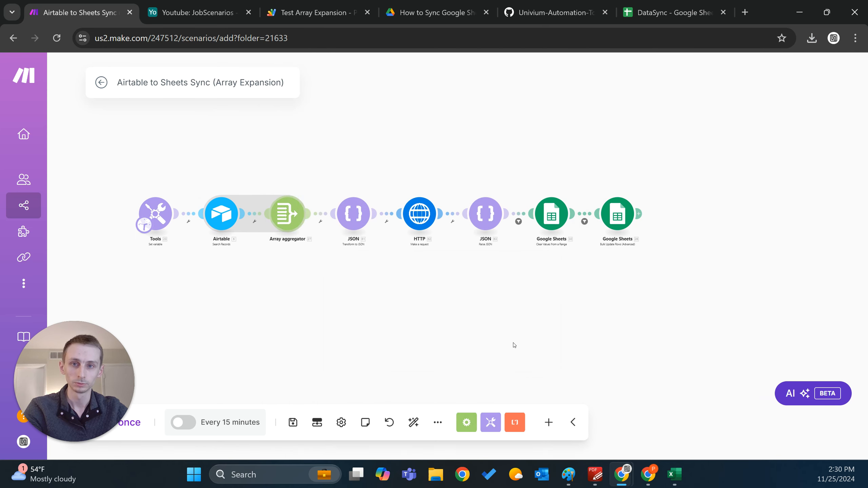
# Set the Google Sheets Clear Values from a Range module to use My Google connection
pyautogui.click(551, 221)
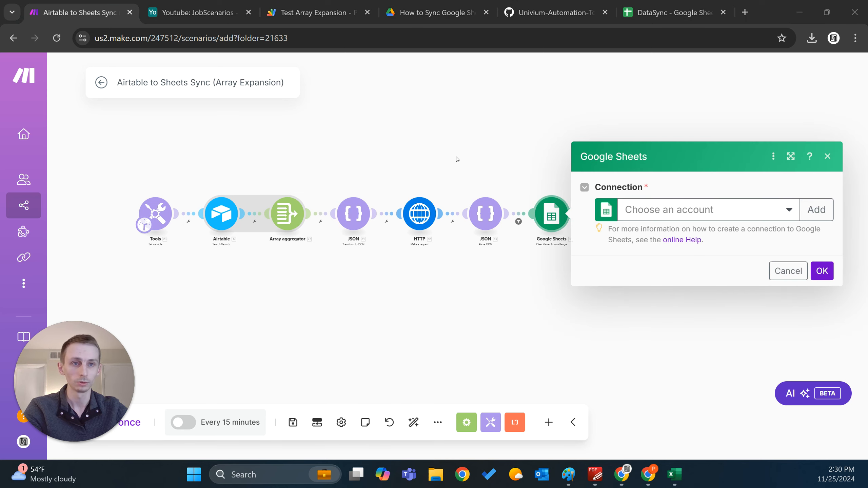
pyautogui.click(672, 210)
pyautogui.click(671, 229)
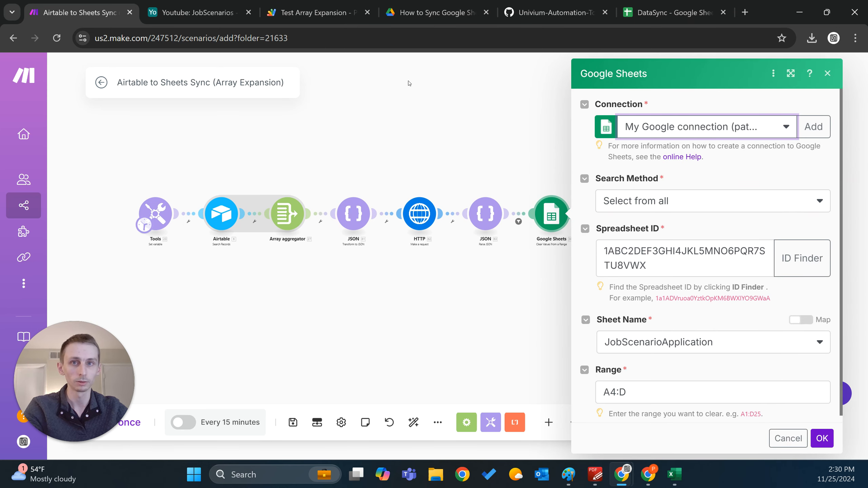
# Copy the spreadsheet ID from the DataSync sheet's URL and paste it as the Clear Values module's Spreadsheet ID
pyautogui.click(672, 12)
pyautogui.click(379, 38)
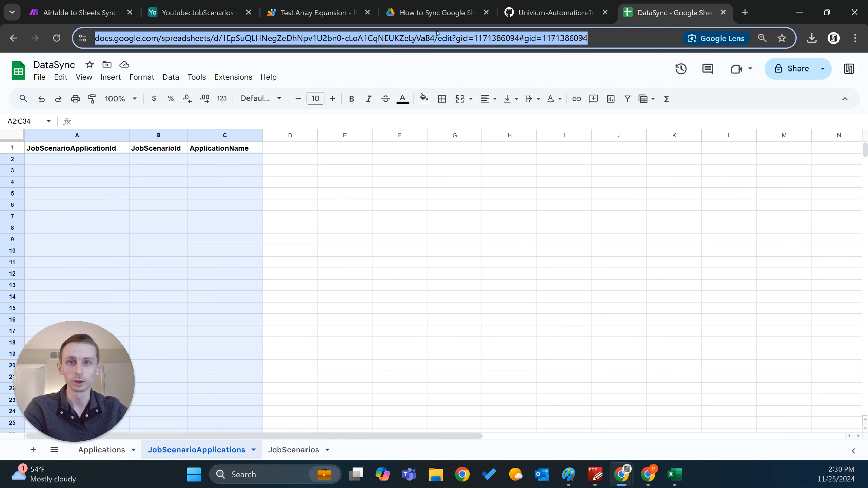
pyautogui.click(477, 38)
pyautogui.moveTo(465, 38)
pyautogui.mouseDown()
pyautogui.moveTo(250, 37)
pyautogui.moveTo(464, 36)
pyautogui.mouseUp()
pyautogui.hotkey('ctrl', 'c')
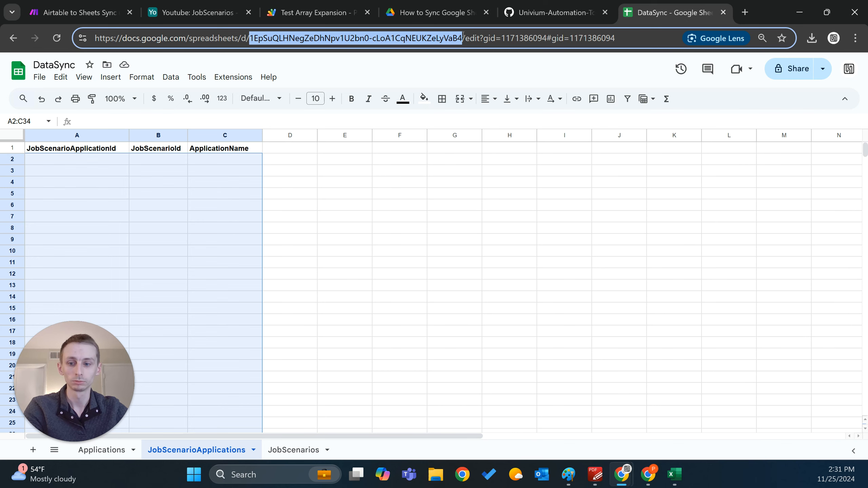
pyautogui.click(78, 12)
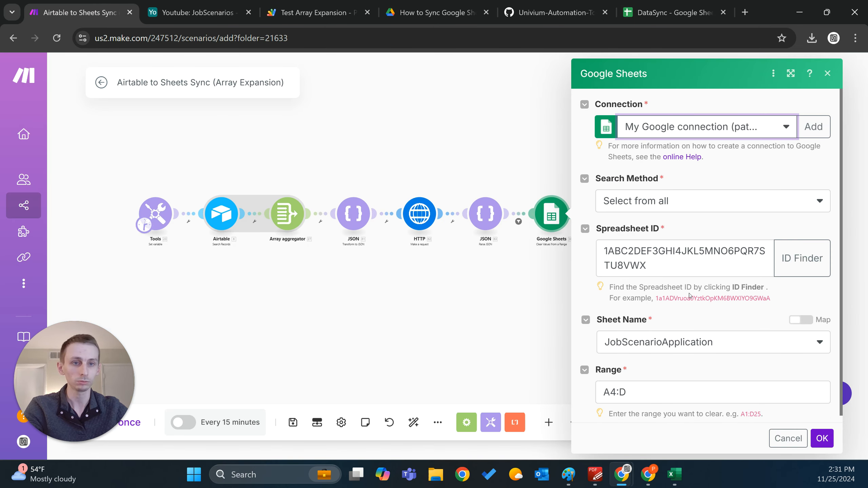
pyautogui.hotkey('ctrl', 'v')
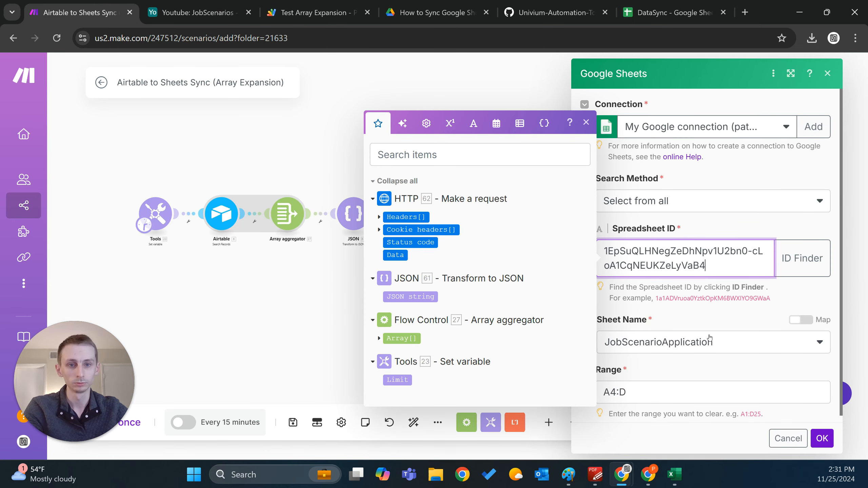
# Set the Clear Values module's sheet to JobScenarioApplications and its range to A2:Z, and confirm the module
pyautogui.click(709, 340)
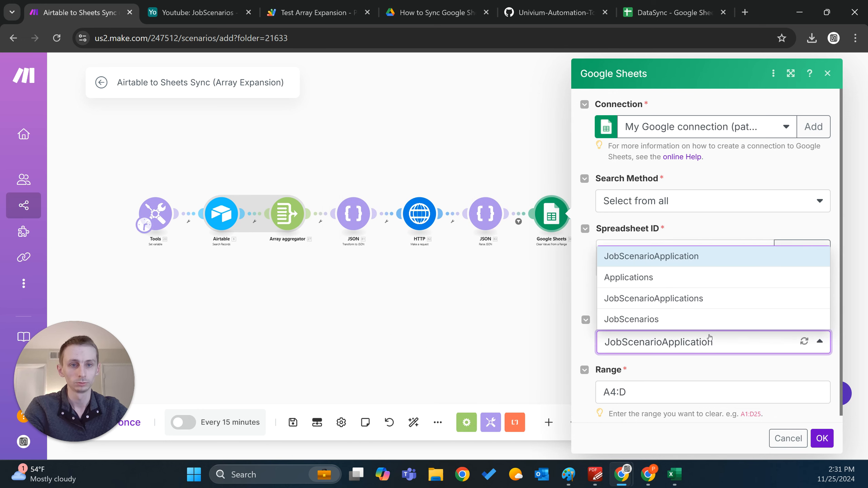
pyautogui.click(709, 304)
pyautogui.click(617, 399)
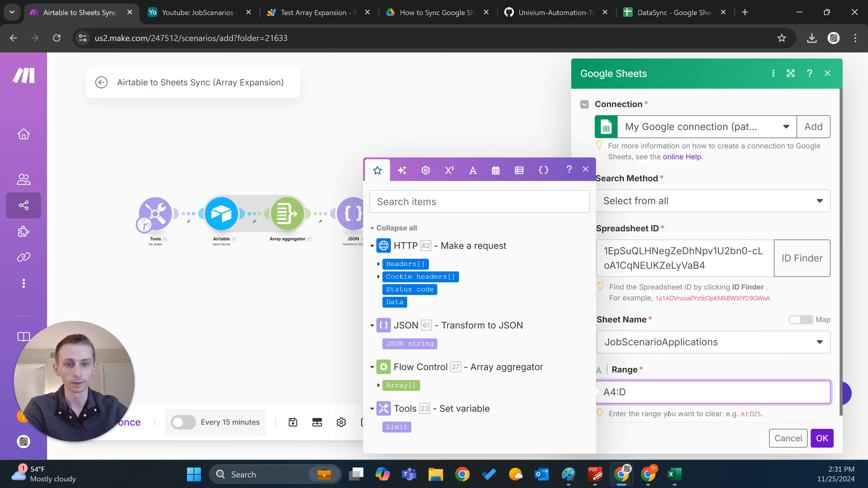
pyautogui.press('BackSpace')
pyautogui.write('2')
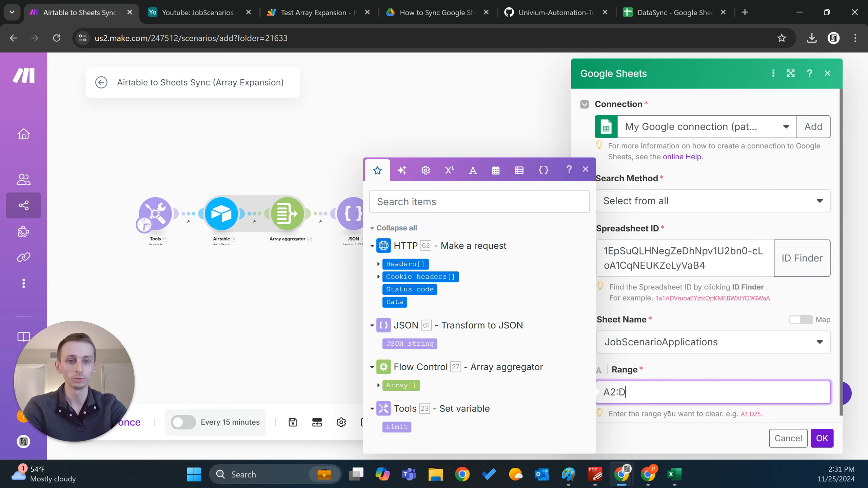
pyautogui.press('BackSpace')
pyautogui.write('Z')
pyautogui.click(822, 441)
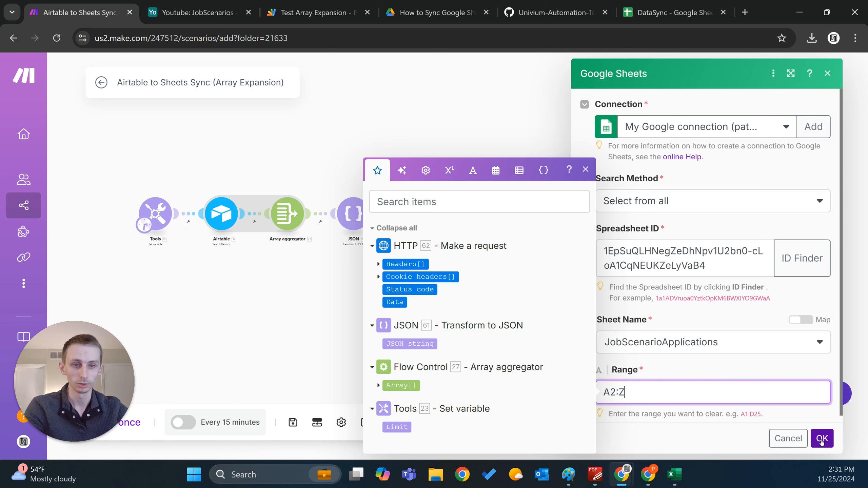
pyautogui.click(822, 441)
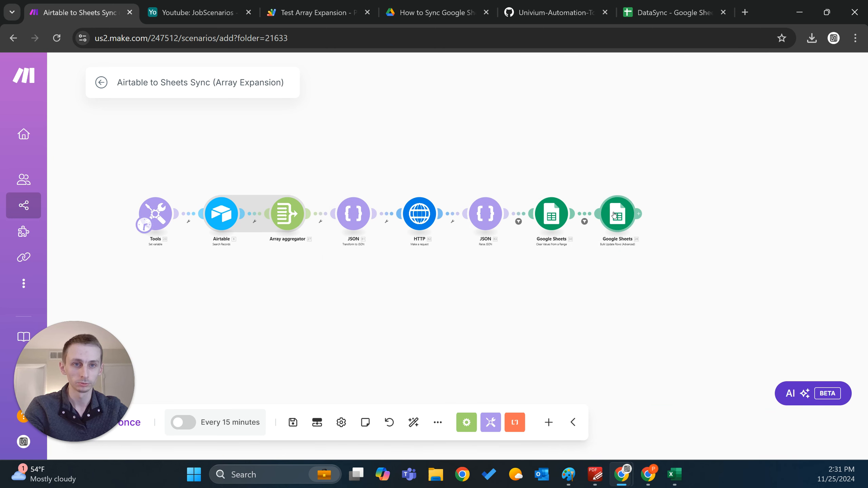
# Set the Google Sheets Bulk Update Rows (Advanced) module to use My Google connection
pyautogui.click(614, 213)
pyautogui.click(712, 209)
pyautogui.click(717, 229)
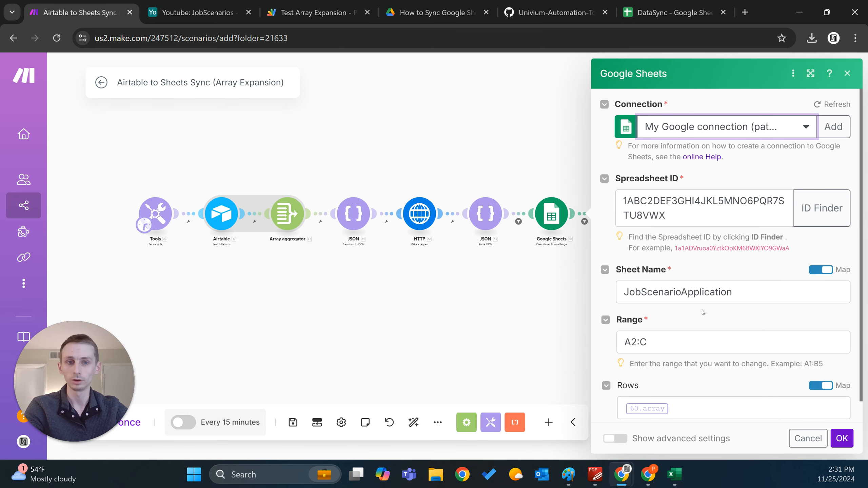
pyautogui.scroll(-1, 687, 346)
pyautogui.click(657, 319)
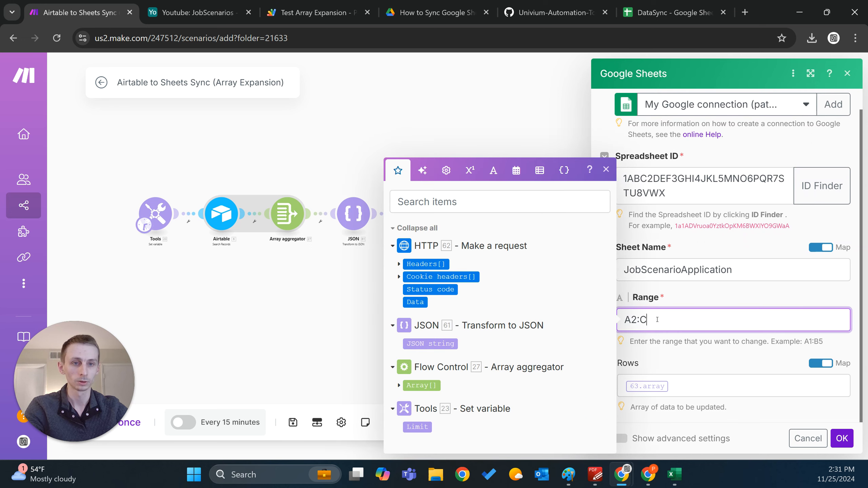
pyautogui.scroll(1, 656, 319)
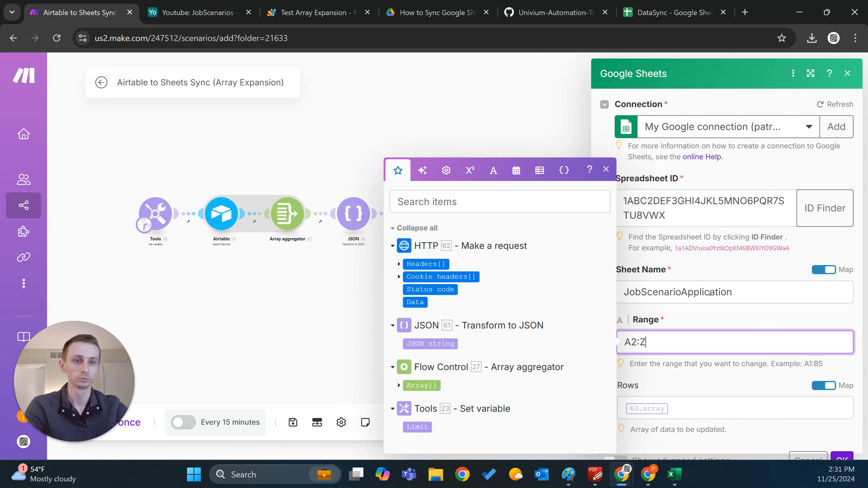
pyautogui.click(757, 295)
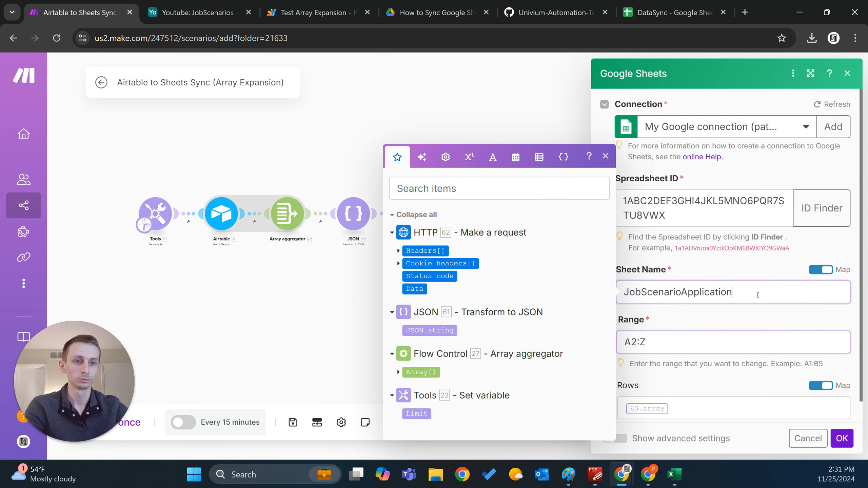
# Paste the DataSync spreadsheet ID into the Bulk Update Rows module and set its sheet name to JobScenarioApplications
pyautogui.tripleClick(690, 218)
pyautogui.hotkey('ctrl', 'v')
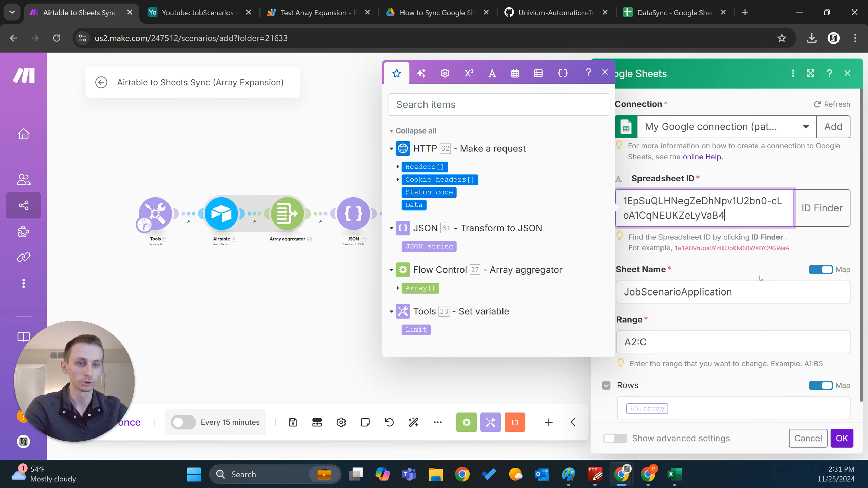
pyautogui.scroll(-1, 756, 274)
pyautogui.click(755, 271)
pyautogui.write('s')
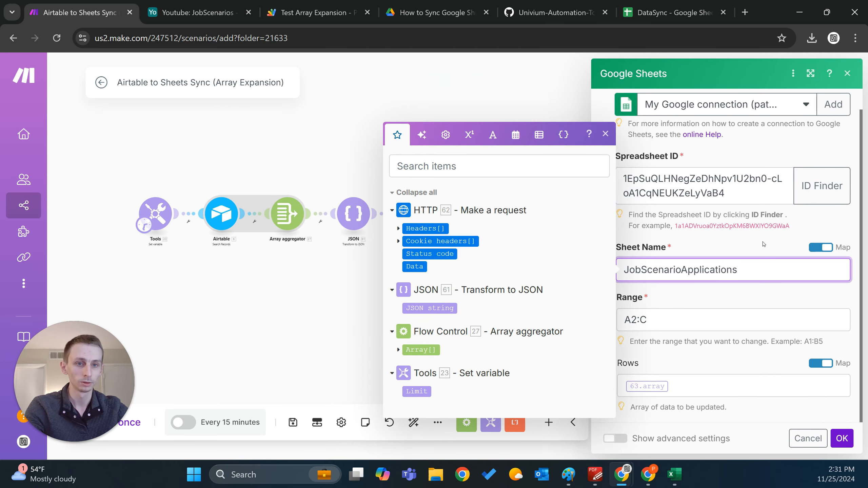
# Set the Bulk Update Rows module's range to A2:Z, confirm the module and save the scenario
pyautogui.click(695, 323)
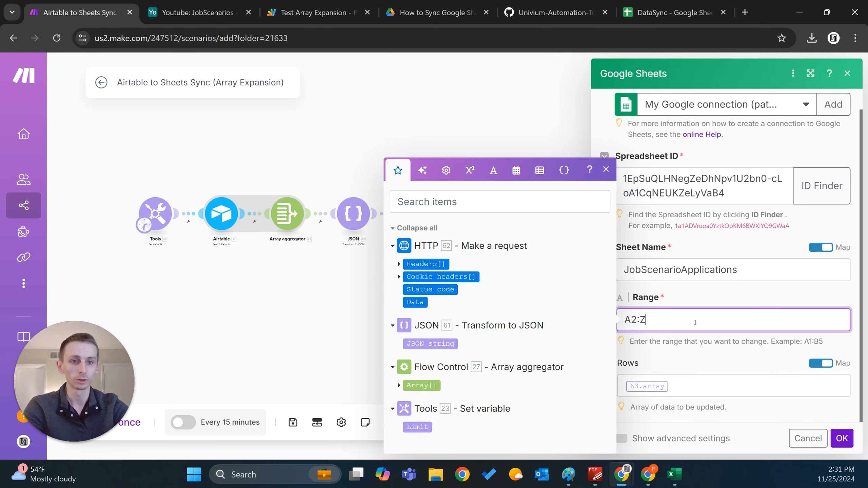
pyautogui.click(839, 434)
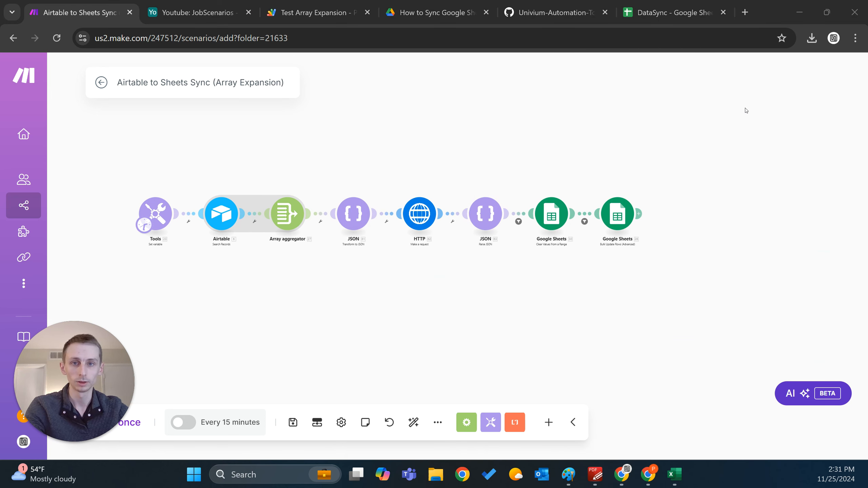
pyautogui.click(293, 422)
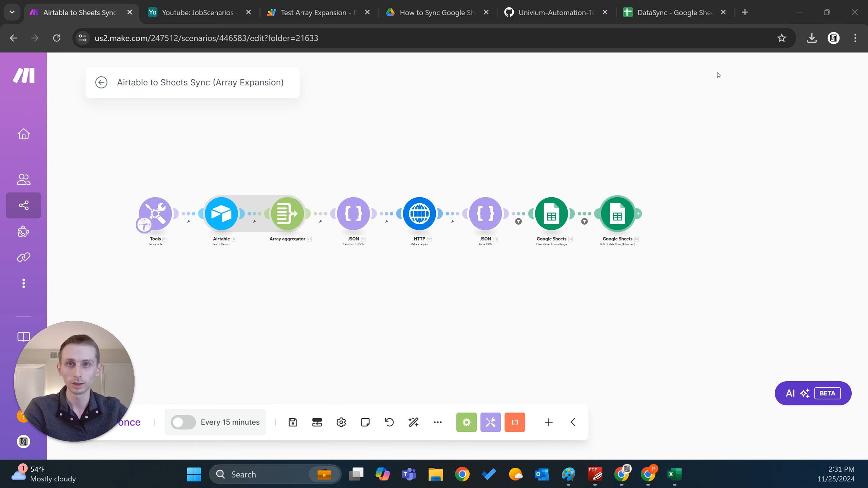
# Switch to Google Drive and try to create a Google Apps Script file in the How to Sync Google Sheets with Airtable Using Make.com folder
pyautogui.click(416, 10)
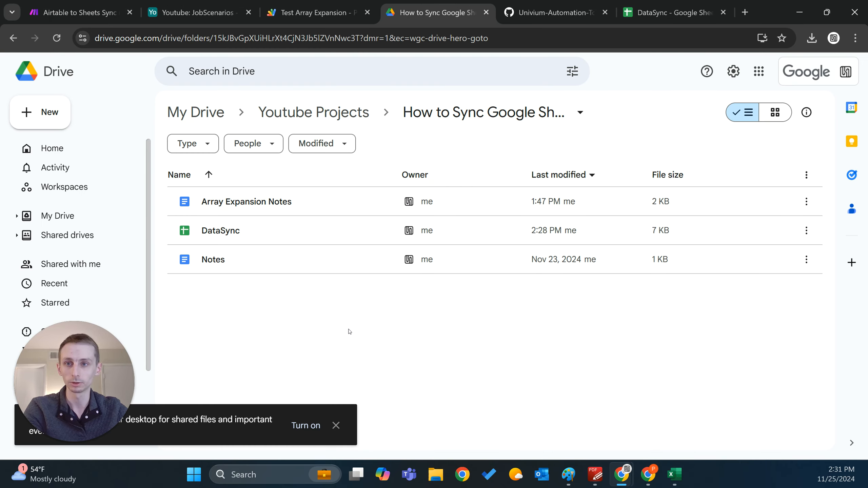
pyautogui.click(52, 116)
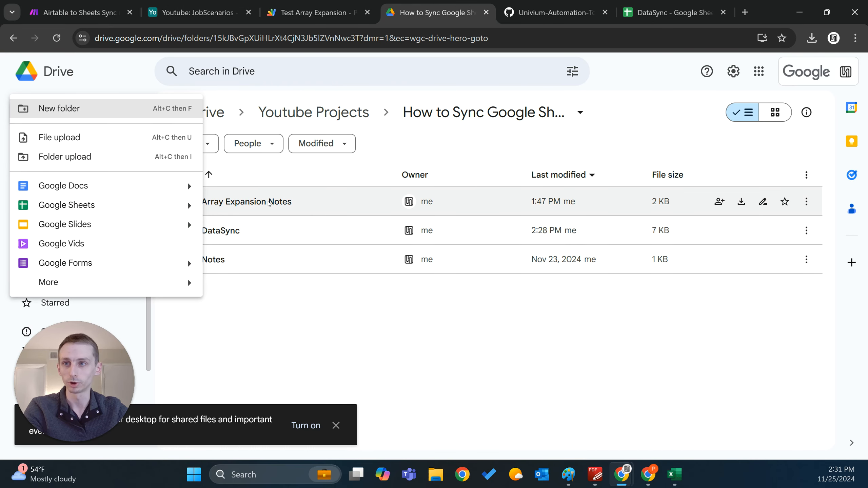
pyautogui.moveTo(164, 283)
pyautogui.click(290, 345)
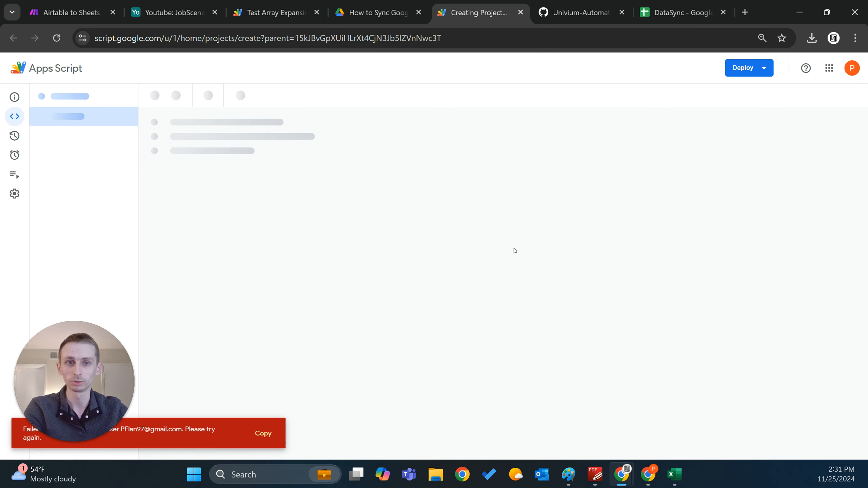
# Switch Apps Script to the Univium Inc. account and create the script in the shared Drive folder
pyautogui.click(852, 67)
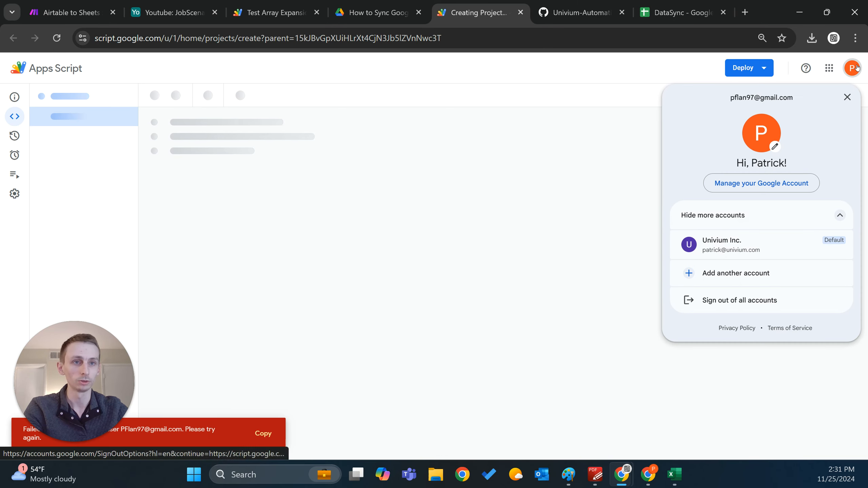
pyautogui.click(518, 86)
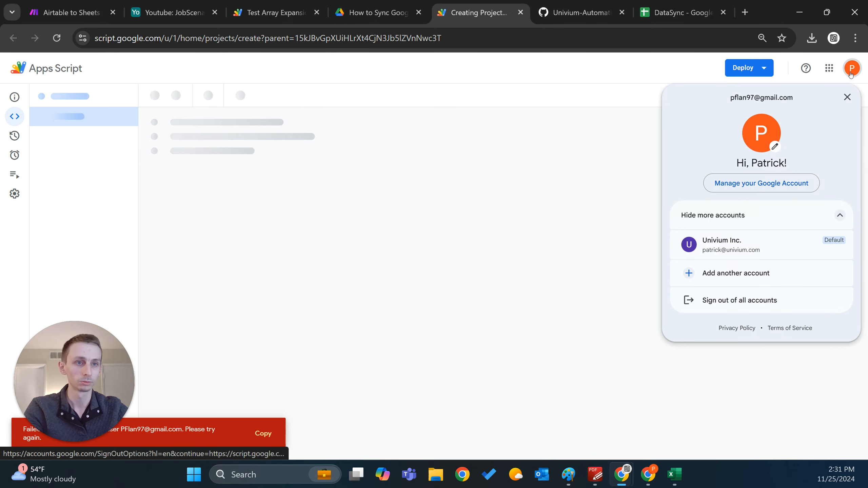
pyautogui.click(852, 68)
pyautogui.click(726, 245)
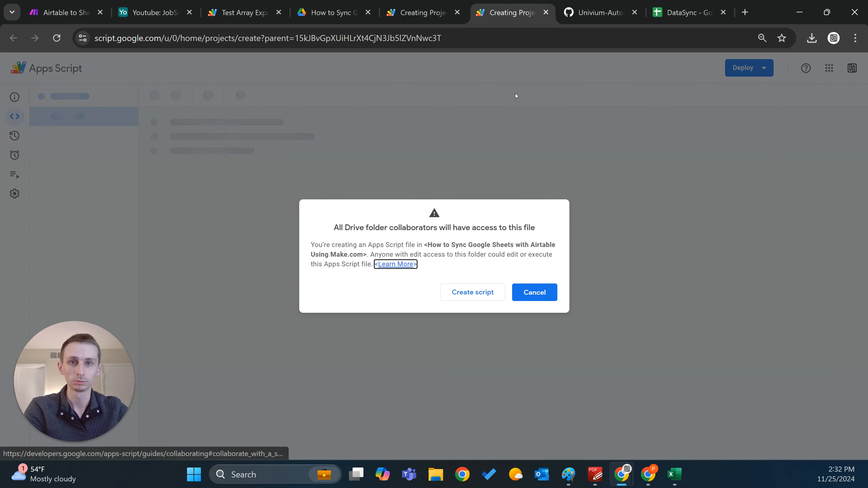
pyautogui.click(479, 293)
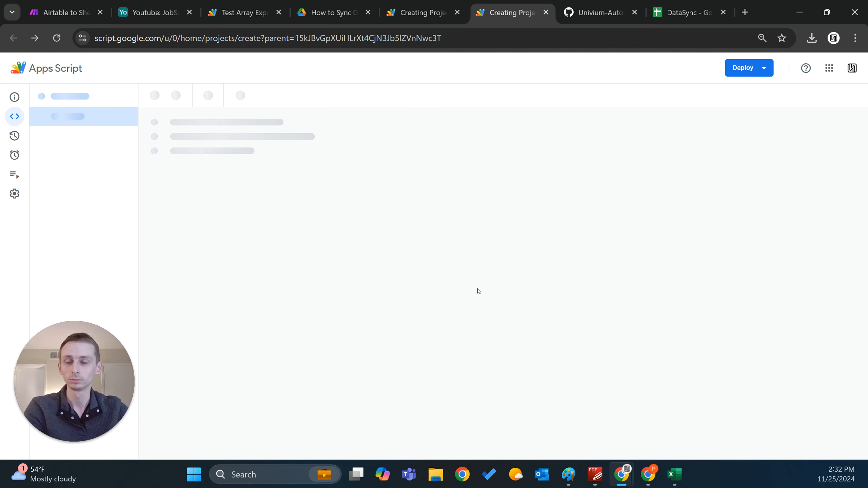
# Rename the Apps Script project to Linked Record Expansion
pyautogui.click(145, 69)
pyautogui.write('Linked Record')
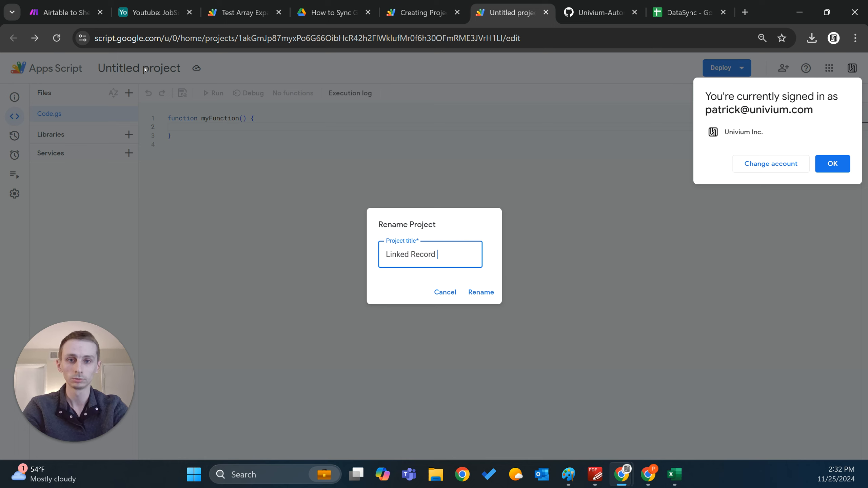
pyautogui.write(' Expansion')
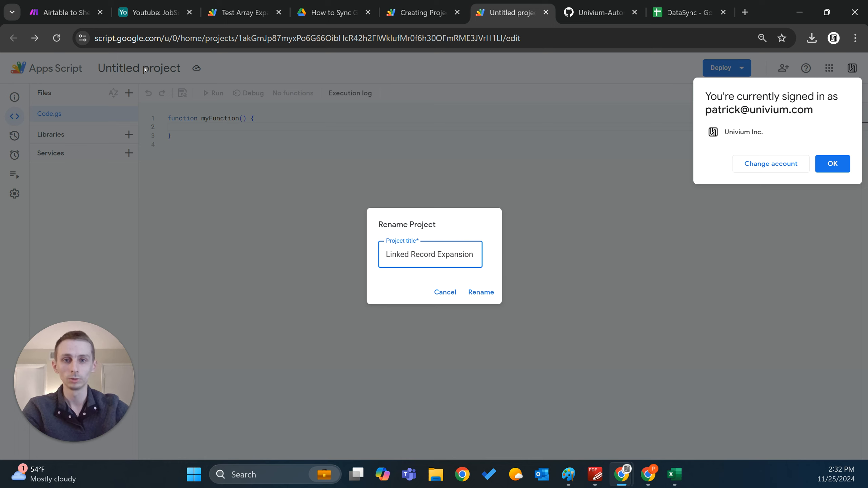
pyautogui.click(480, 293)
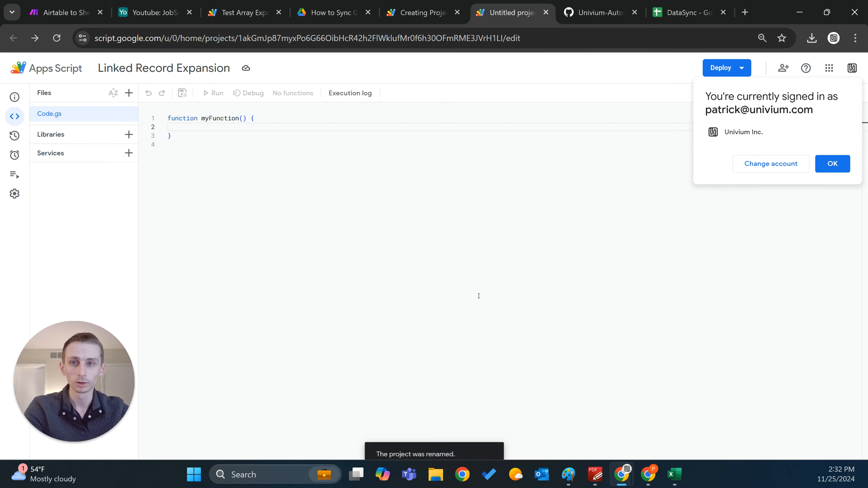
# Open Array Expansion.gs in the Univium-Automation-Tools repository on GitHub and copy its entire code
pyautogui.click(598, 10)
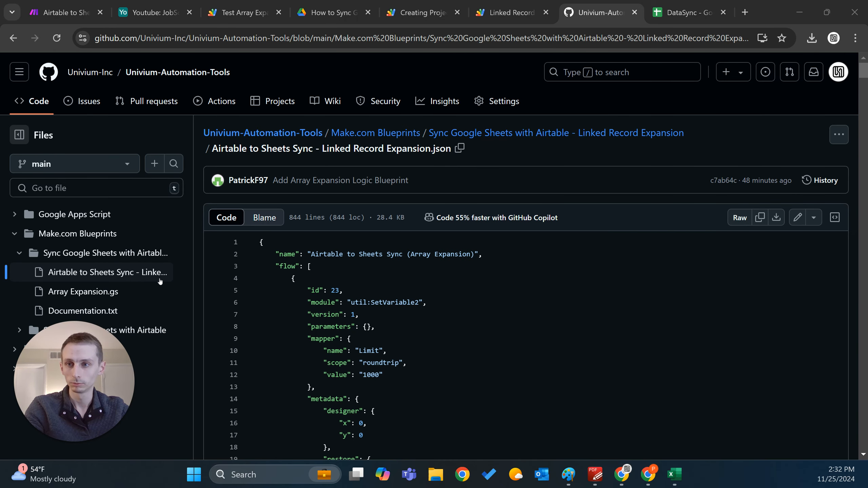
pyautogui.click(93, 291)
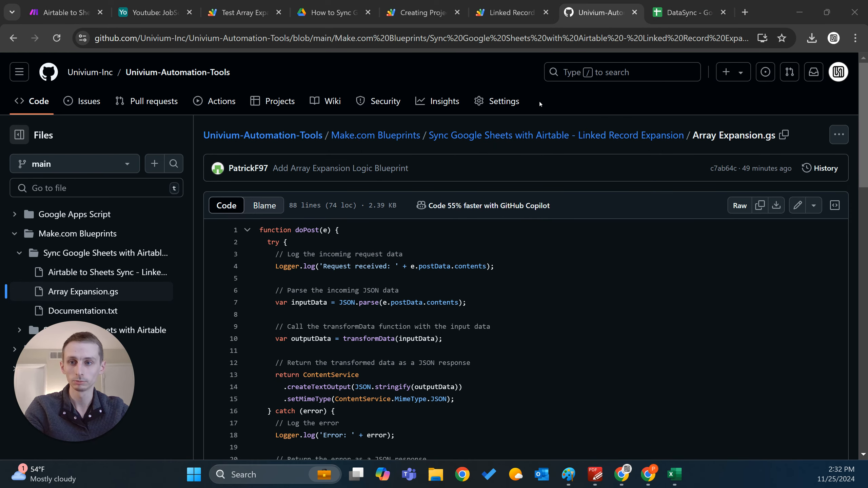
pyautogui.moveTo(261, 229); pyautogui.dragTo(296, 420)
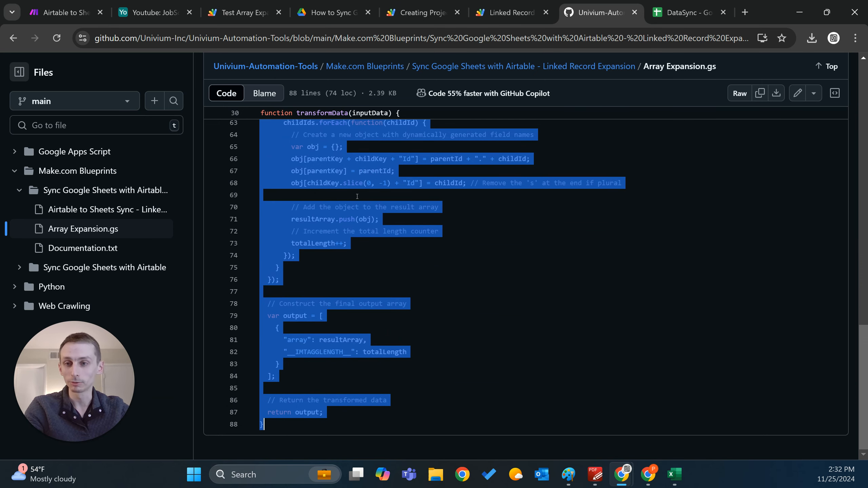
pyautogui.hotkey('ctrl', 'a')
pyautogui.scroll(18, 366, 342)
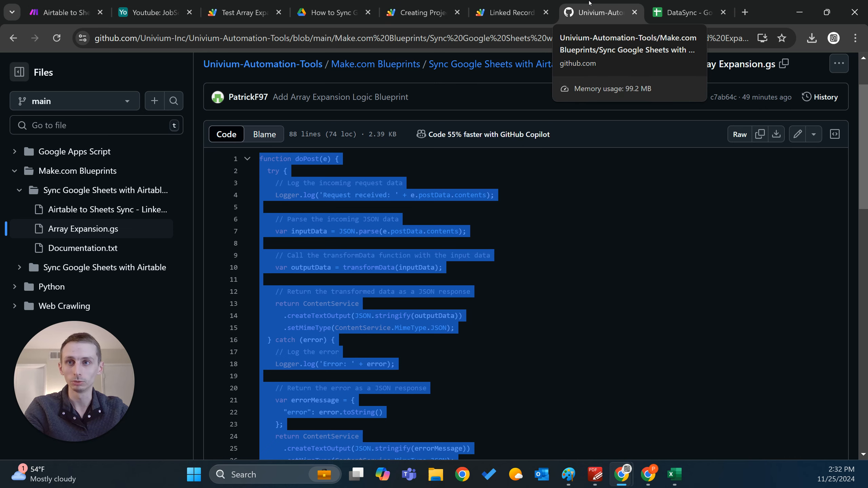
# Close the Test Array Expansion script, replace the default code in the Linked Record Expansion project with the copied code, and save it
pyautogui.click(222, 5)
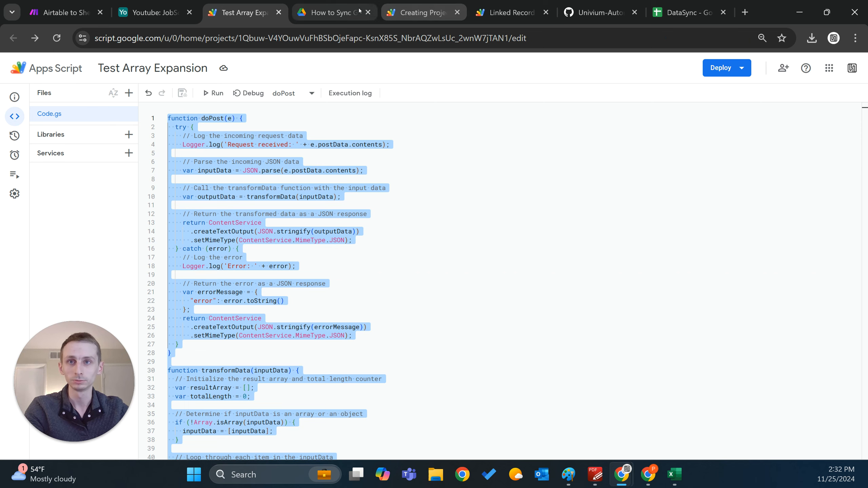
pyautogui.click(279, 12)
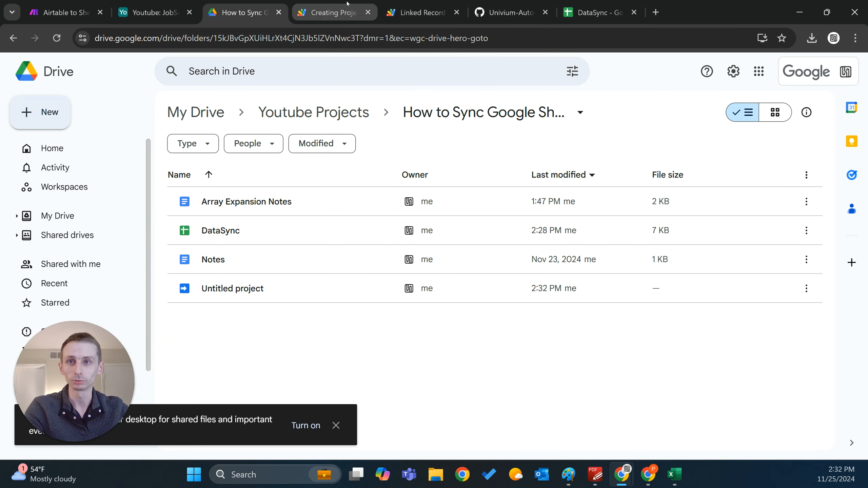
pyautogui.click(409, 3)
pyautogui.hotkey('ctrl', 'a')
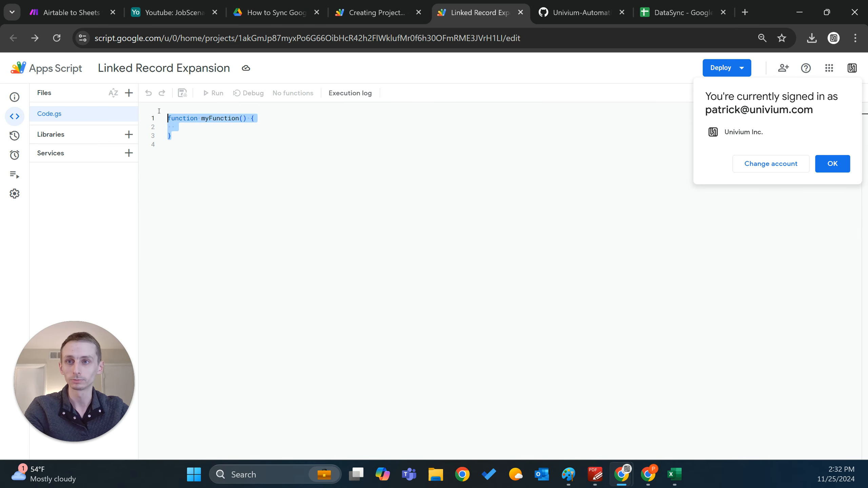
pyautogui.hotkey('ctrl', 'v')
pyautogui.scroll(12, 272, 191)
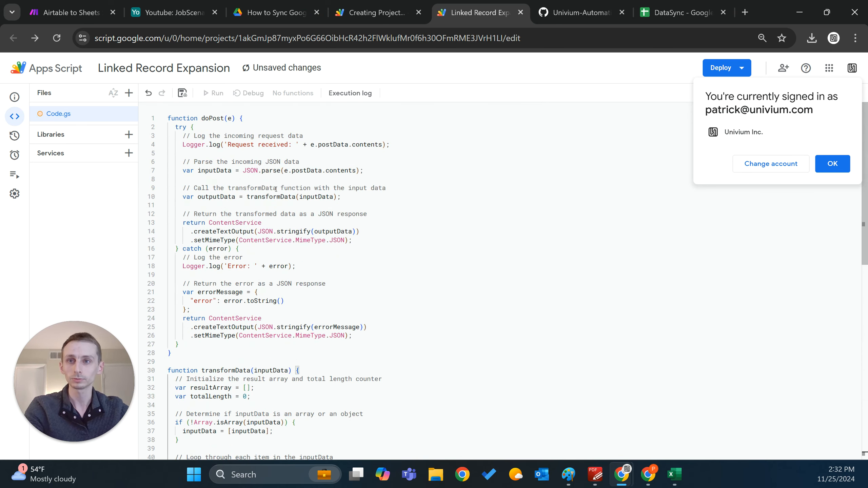
pyautogui.click(183, 94)
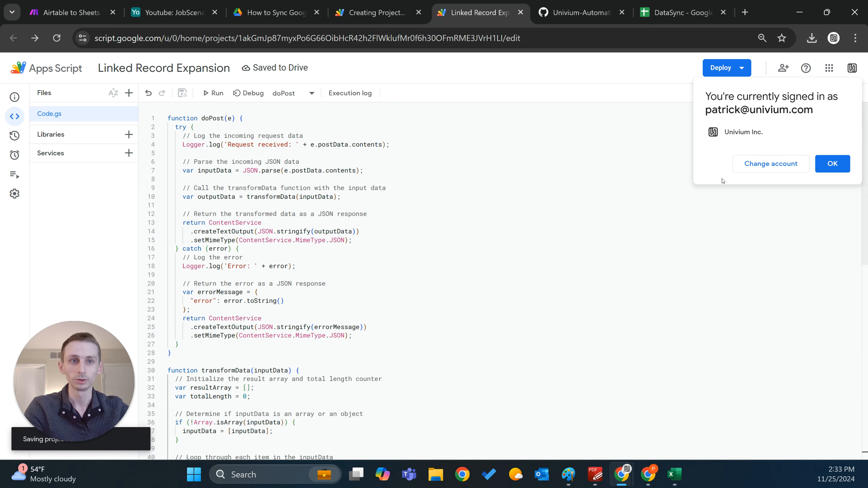
# Dismiss the account notice and start a new deployment of the script with the Web app type
pyautogui.click(833, 163)
pyautogui.click(729, 68)
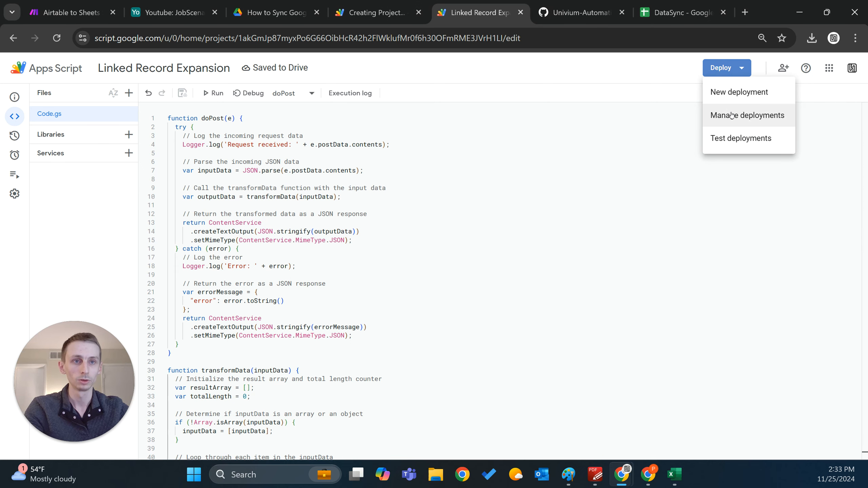
pyautogui.click(735, 92)
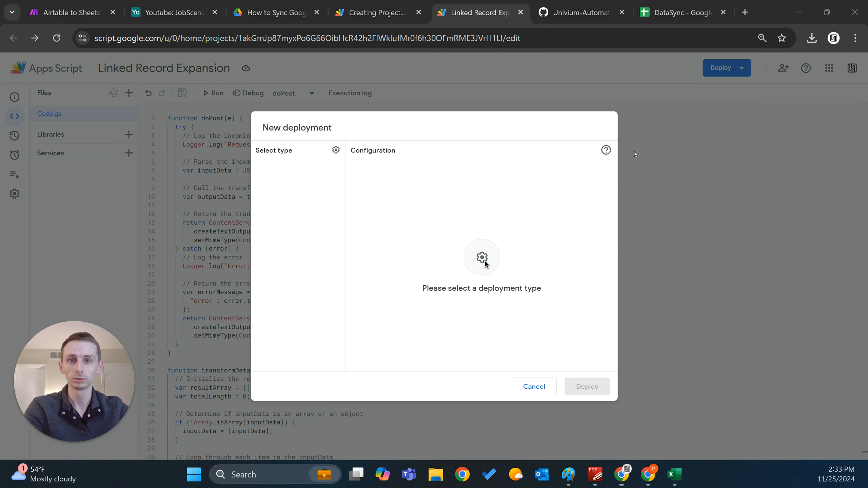
pyautogui.click(336, 150)
pyautogui.click(346, 172)
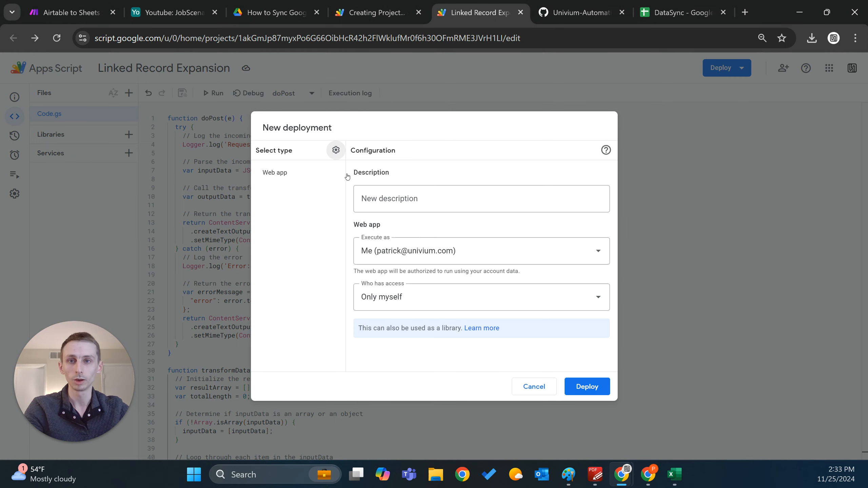
# Describe the deployment as Linked Record Expansion, execute it as Me, give access to Anyone, and deploy it
pyautogui.click(400, 202)
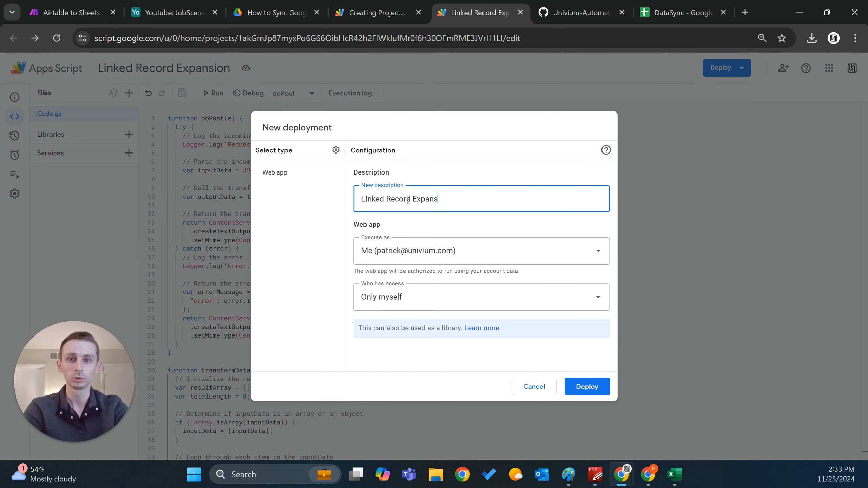
pyautogui.click(490, 265)
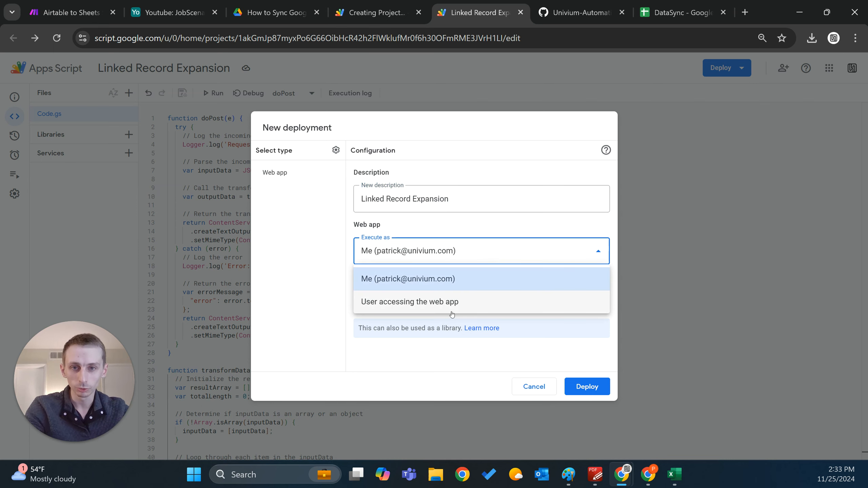
pyautogui.click(480, 279)
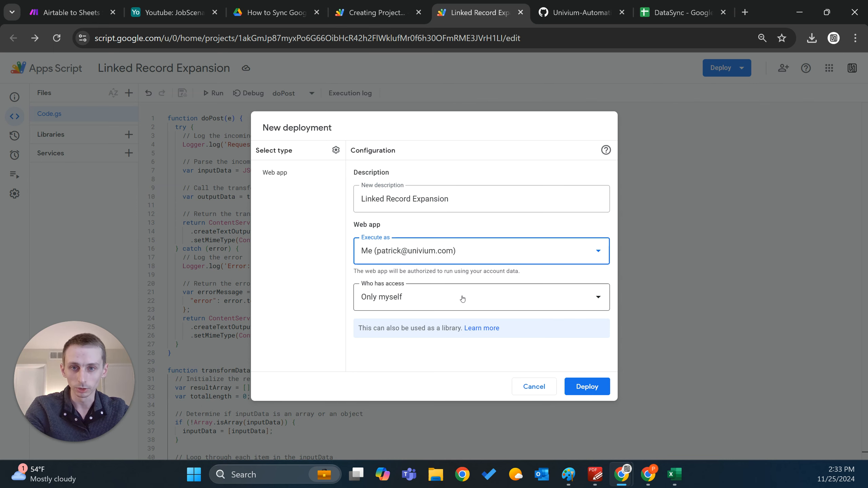
pyautogui.click(461, 297)
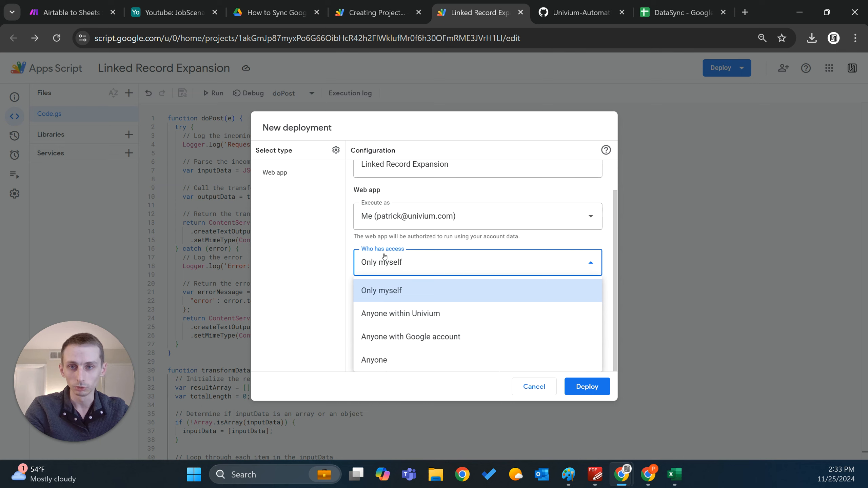
pyautogui.click(403, 359)
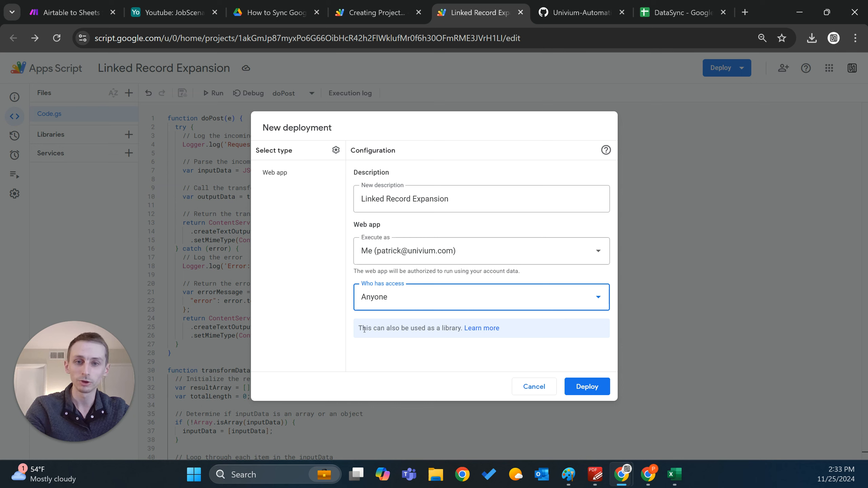
pyautogui.click(588, 393)
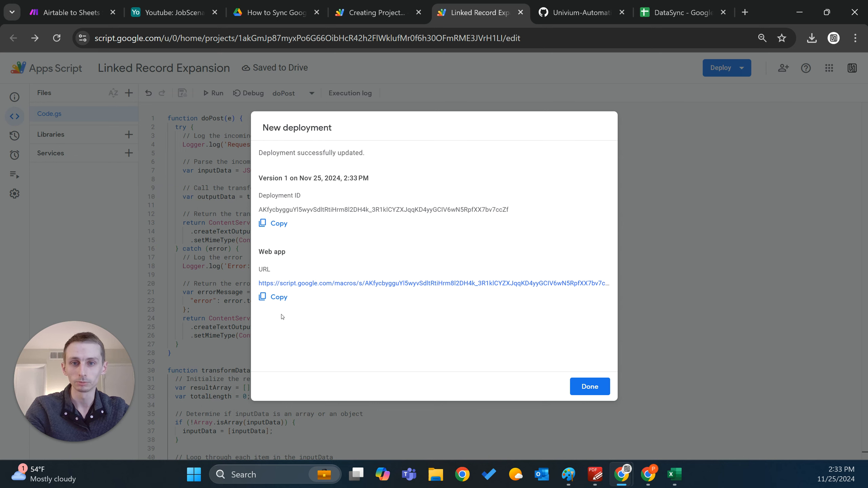
# Copy the deployed web app's URL and, in the Make scenario, replace the HTTP module's placeholder URL with it
pyautogui.click(278, 300)
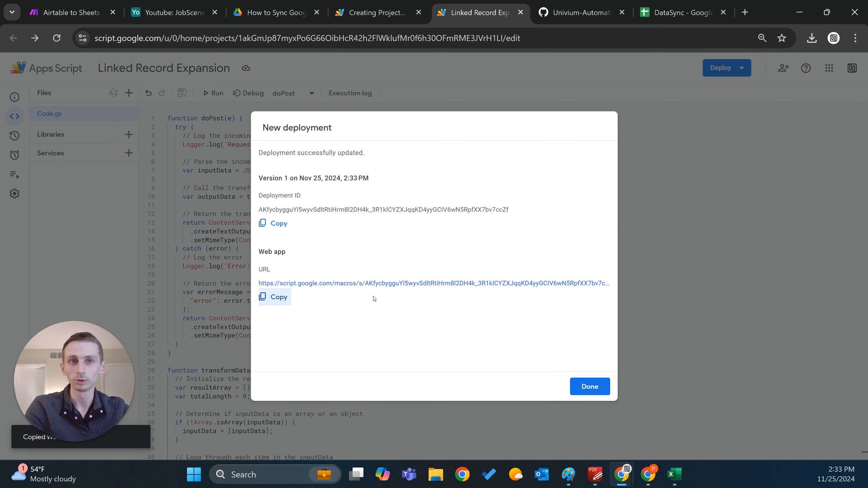
pyautogui.click(70, 12)
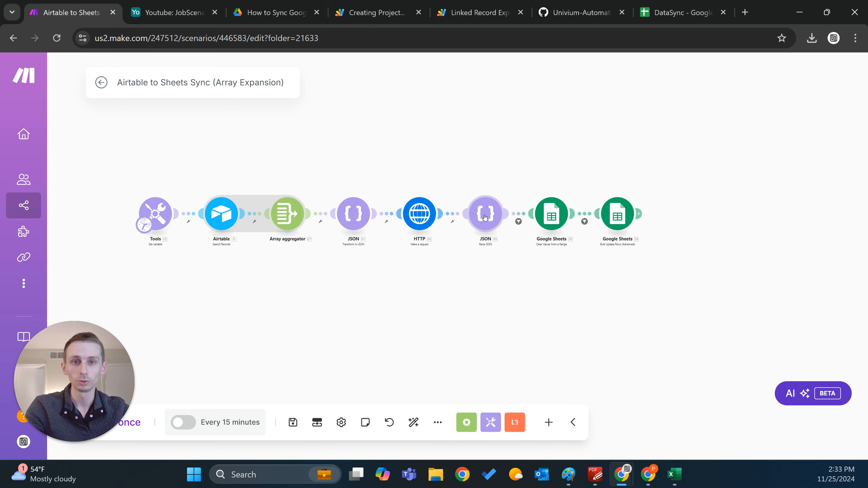
pyautogui.click(419, 213)
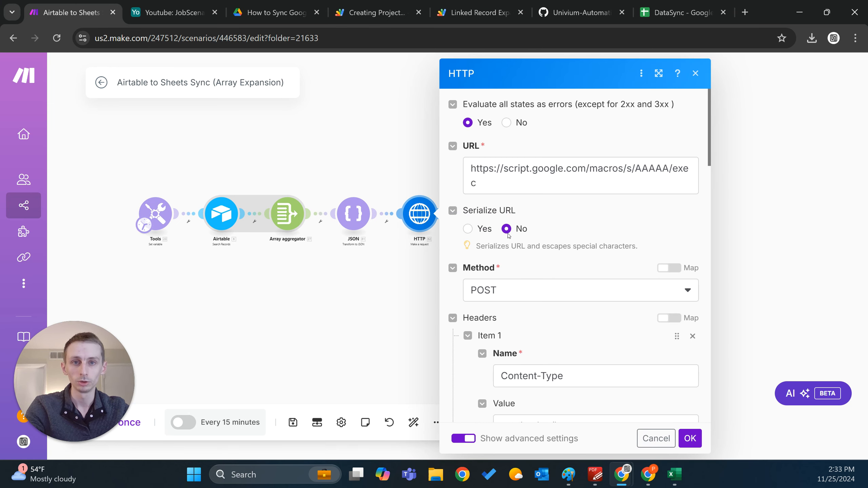
pyautogui.click(495, 185)
pyautogui.hotkey('ctrl', 'a')
pyautogui.hotkey('ctrl', 'v')
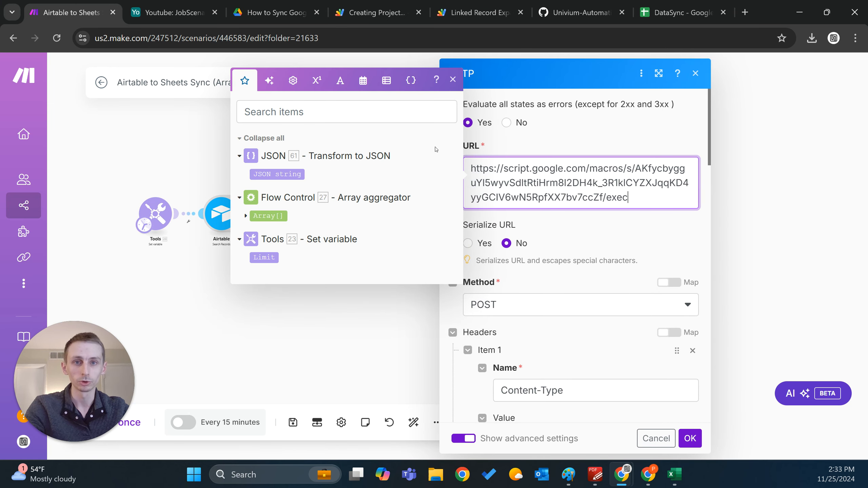
pyautogui.click(643, 225)
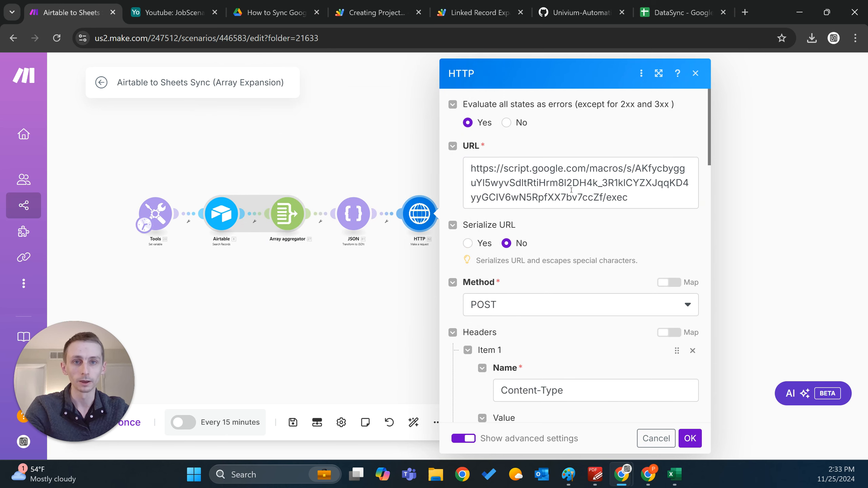
# Check the HTTP module's header, body type and request content settings, and confirm the module
pyautogui.moveTo(603, 197); pyautogui.dragTo(600, 184)
pyautogui.click(640, 195)
pyautogui.scroll(-1, 651, 222)
pyautogui.scroll(-8, 651, 223)
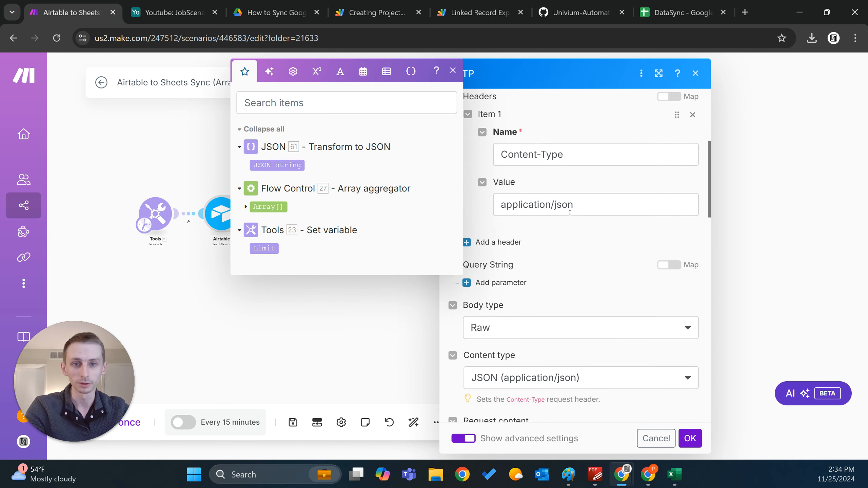
pyautogui.scroll(-12, 601, 308)
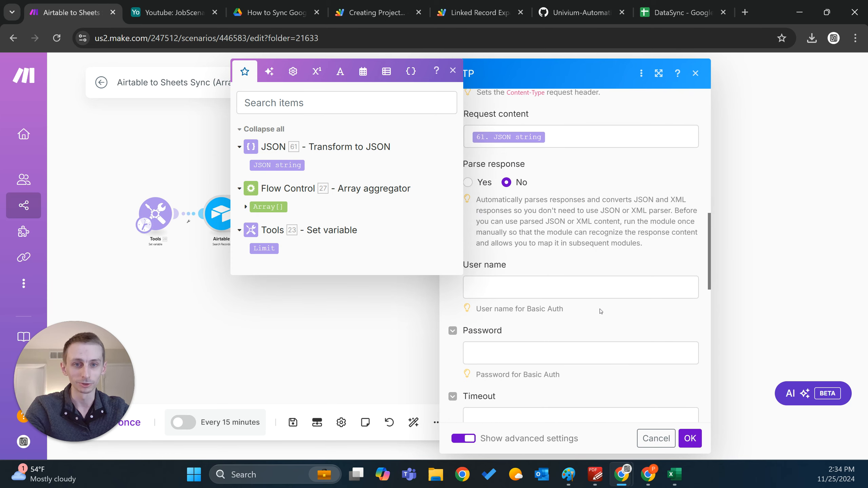
pyautogui.click(688, 437)
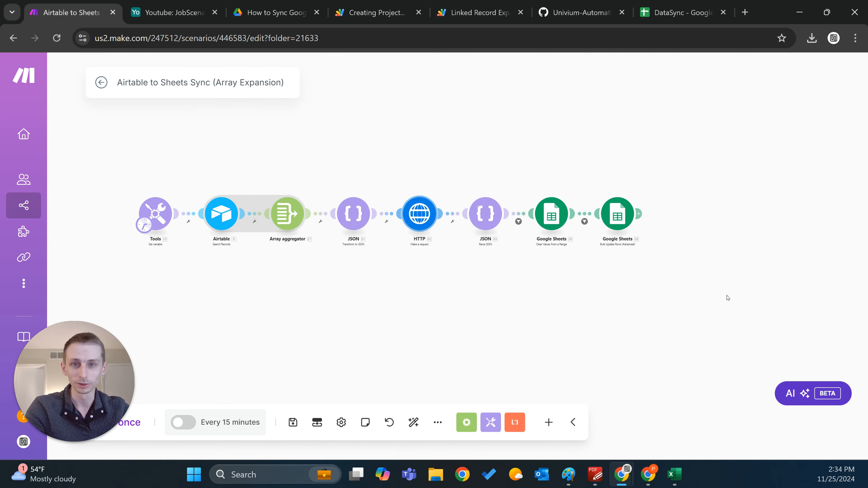
# Compare the Airtable Search Records module's output fields with the JobScenarioApplications columns in the DataSync sheet, and confirm the module
pyautogui.click(221, 213)
pyautogui.scroll(-2, 362, 263)
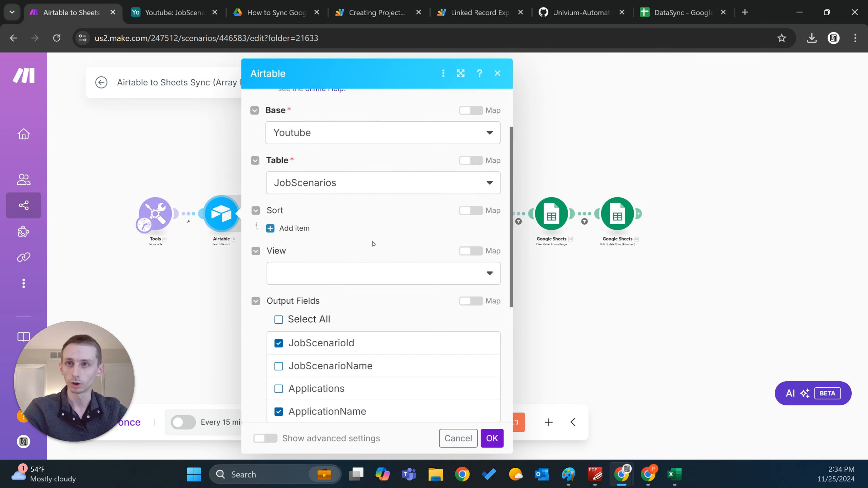
pyautogui.click(680, 12)
pyautogui.moveTo(78, 159); pyautogui.dragTo(89, 207)
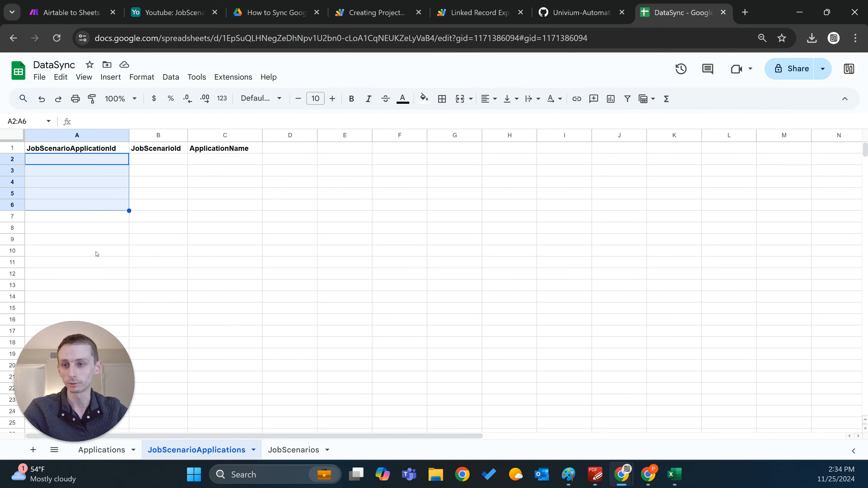
pyautogui.moveTo(88, 272); pyautogui.dragTo(100, 163)
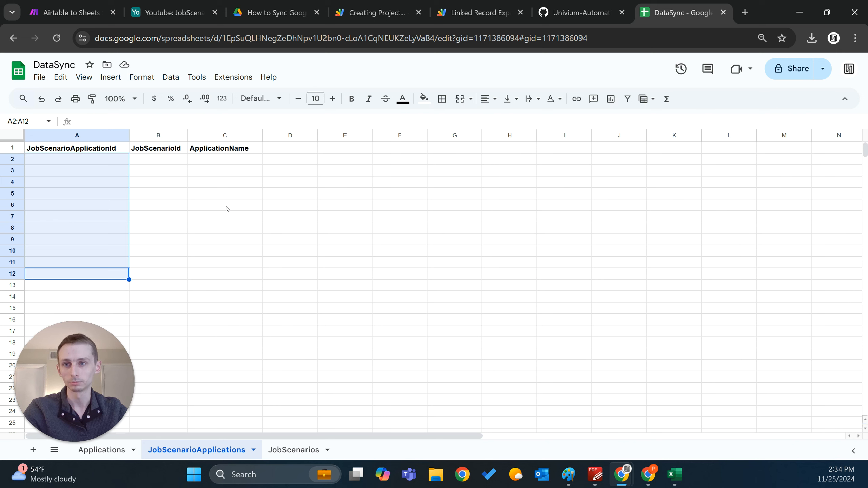
pyautogui.moveTo(172, 170); pyautogui.dragTo(222, 181)
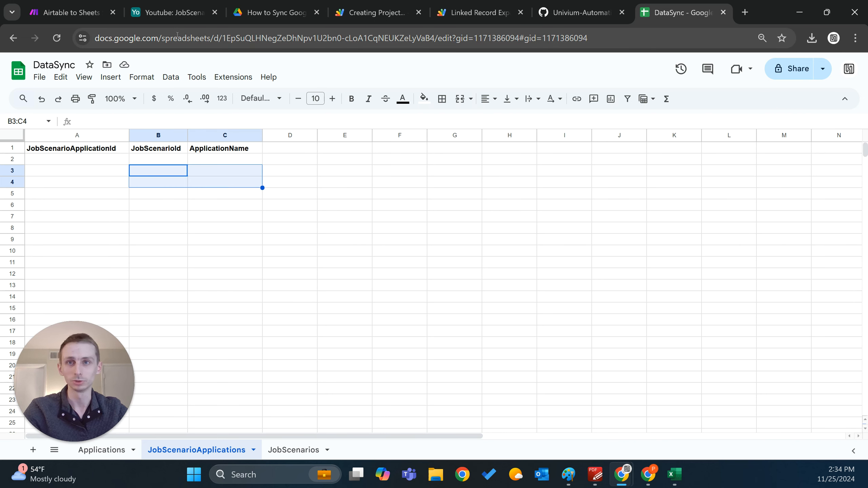
pyautogui.click(65, 13)
pyautogui.scroll(1, 364, 255)
pyautogui.scroll(-1, 364, 255)
pyautogui.click(492, 438)
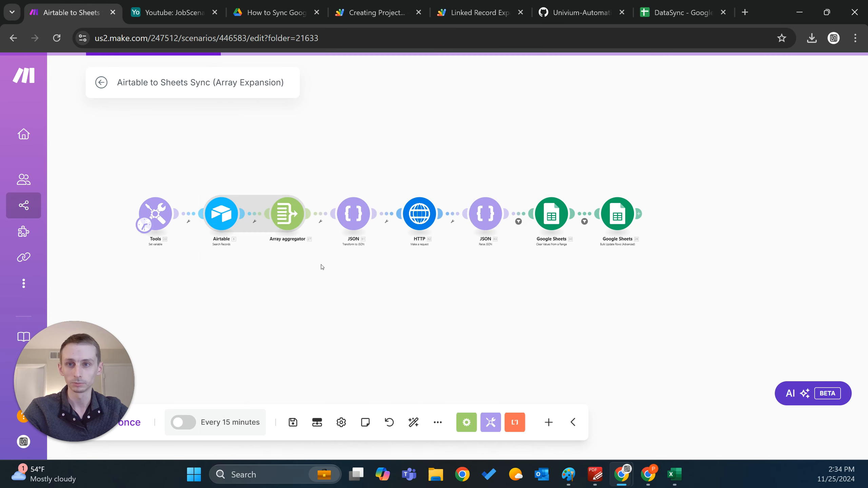
# Check the Array aggregator's source module and aggregated fields JobScenarioId and ApplicationName, and confirm the module
pyautogui.click(284, 214)
pyautogui.scroll(-1, 432, 311)
pyautogui.scroll(-1, 432, 311)
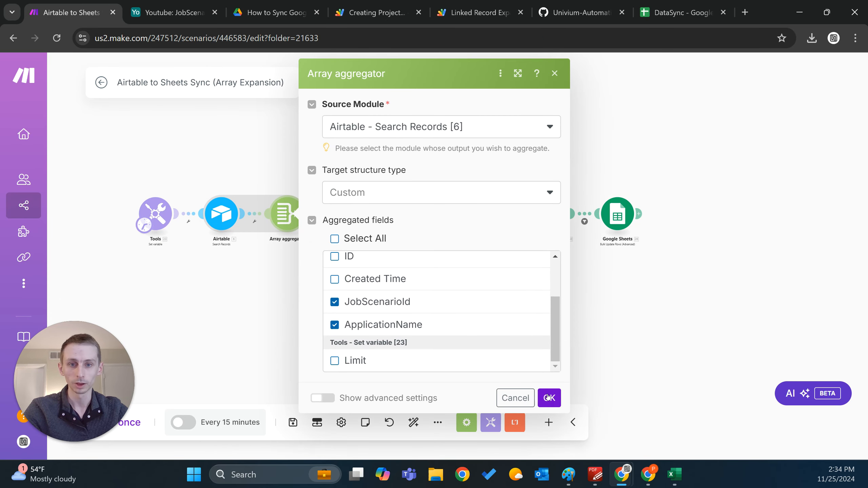
pyautogui.click(549, 397)
# Check the object mapped in the Transform to JSON module and the JSON string mapped in the Parse JSON module, confirming both
pyautogui.click(364, 211)
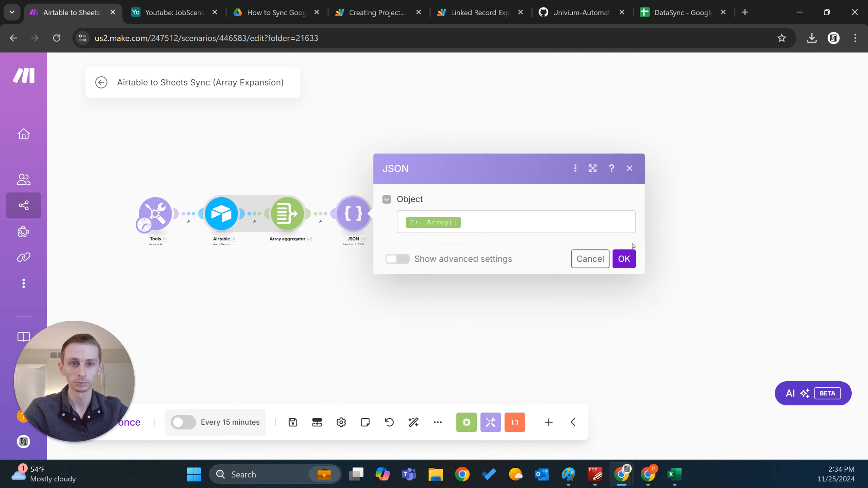
pyautogui.click(624, 259)
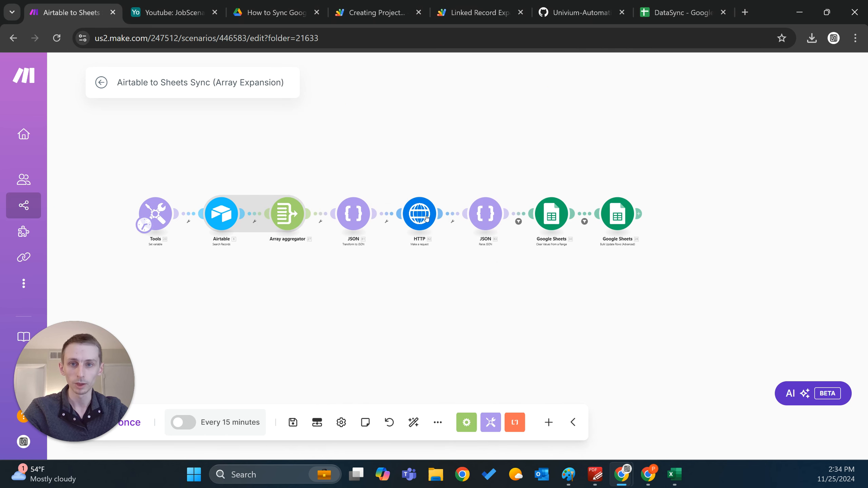
pyautogui.click(493, 218)
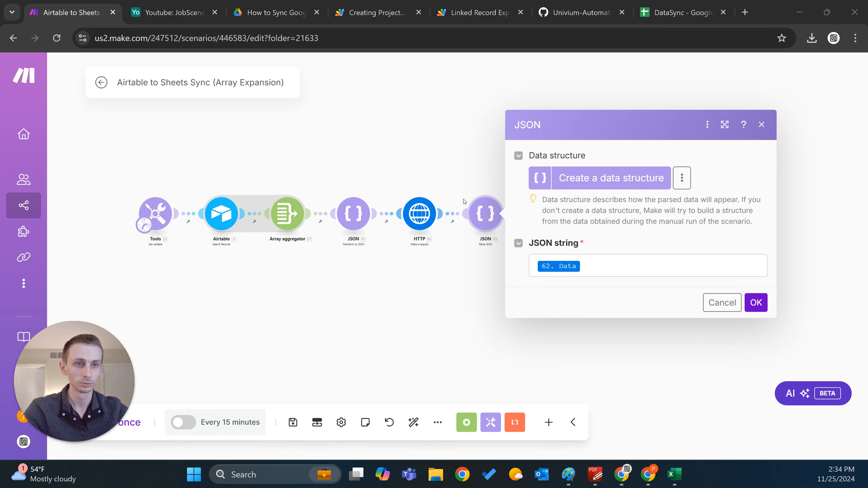
pyautogui.click(756, 302)
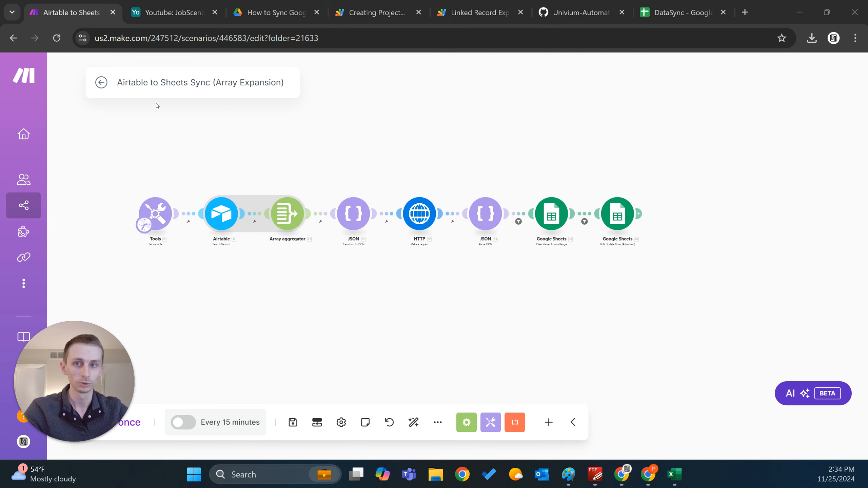
# Check the spreadsheet, sheet name and range in the Google Sheets Clear Values from a Range module, and confirm it
pyautogui.click(551, 214)
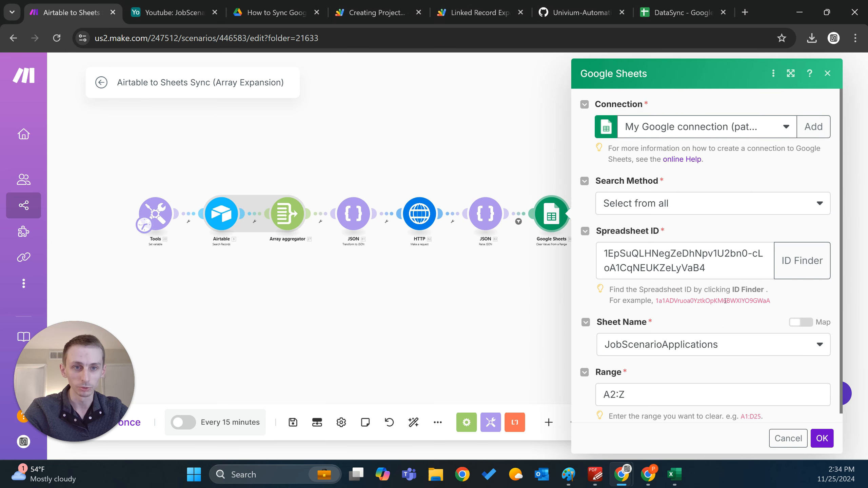
pyautogui.scroll(-1, 718, 335)
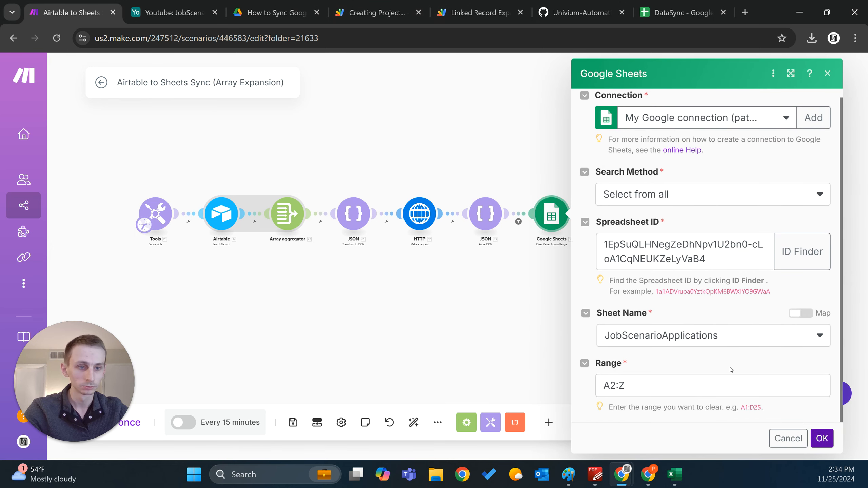
pyautogui.click(822, 438)
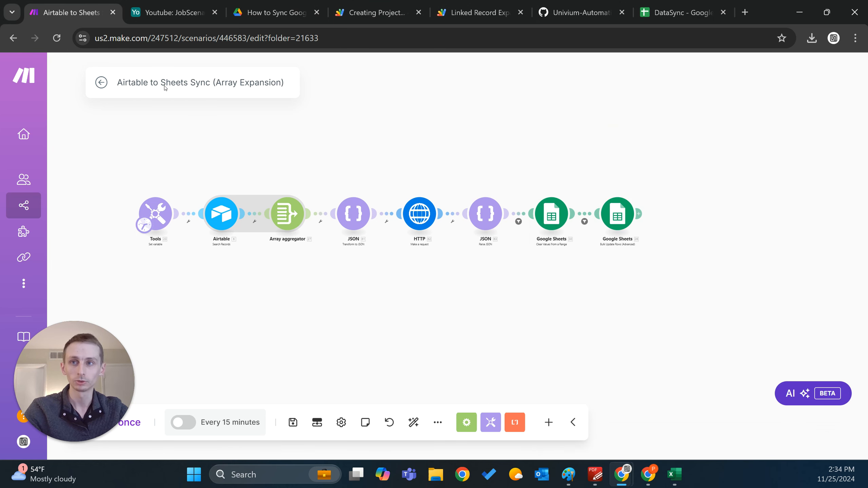
# Place the DataSync spreadsheet side by side with the Make scenario and run the scenario once
pyautogui.moveTo(668, 14); pyautogui.dragTo(867, 154)
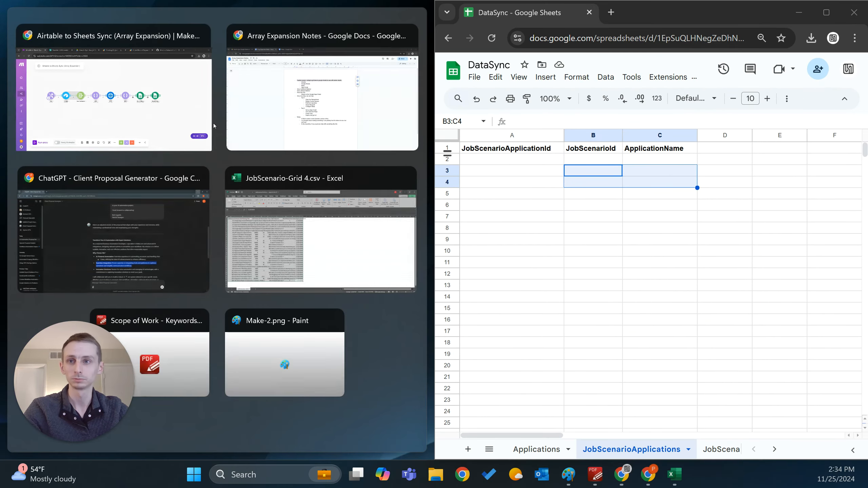
pyautogui.click(150, 106)
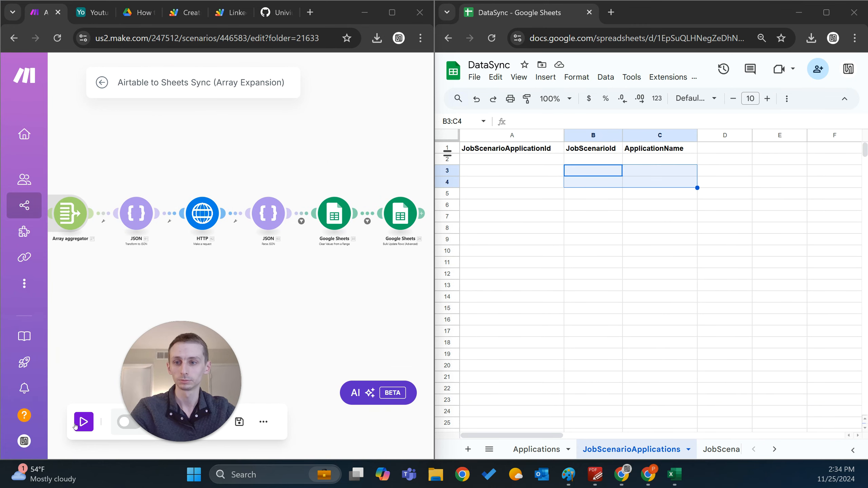
pyautogui.click(83, 422)
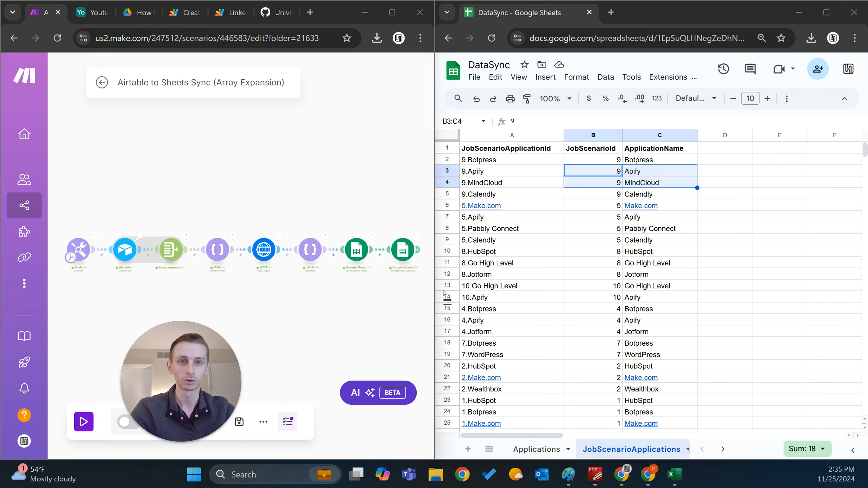
# Examine the synced rows in the JobScenarioApplications sheet, highlighting JobScenarioApplicationId cells A2:A5 for job scenario 9
pyautogui.scroll(-10, 653, 273)
pyautogui.scroll(6, 653, 274)
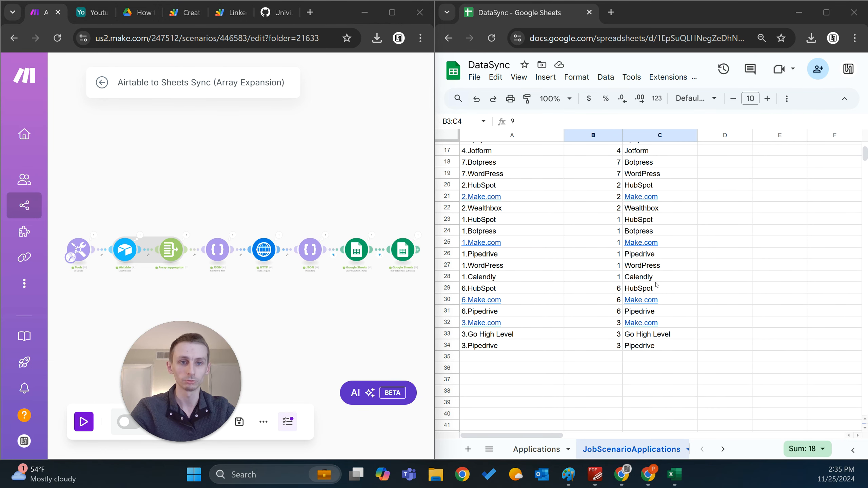
pyautogui.moveTo(682, 329)
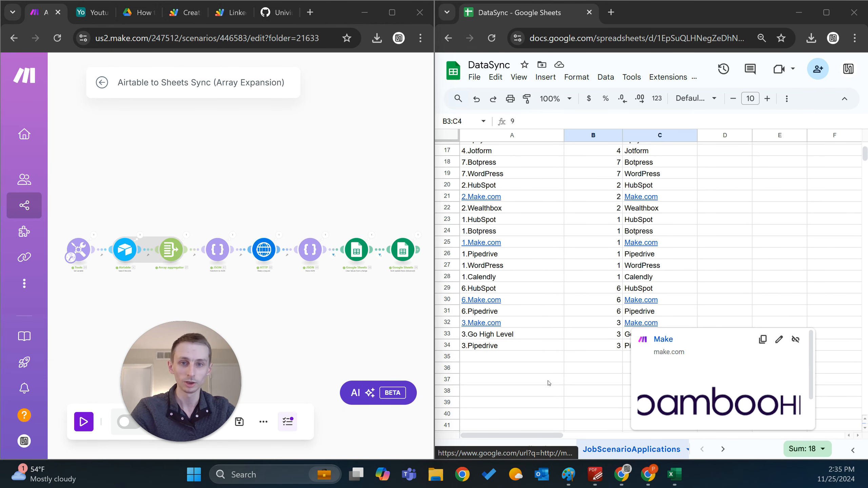
pyautogui.click(538, 346)
pyautogui.moveTo(498, 325)
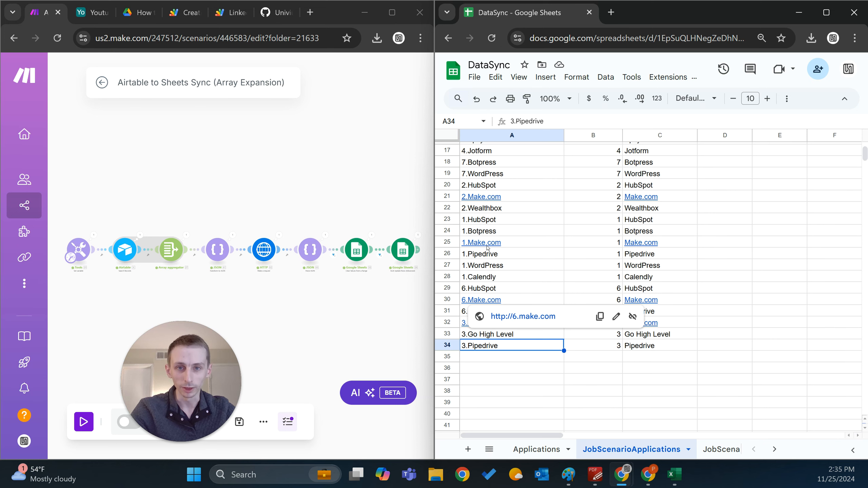
pyautogui.moveTo(483, 241)
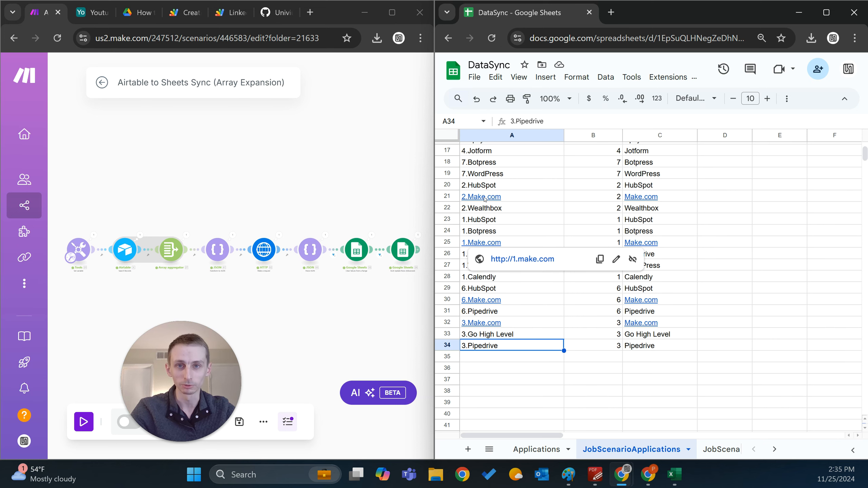
pyautogui.scroll(5, 542, 181)
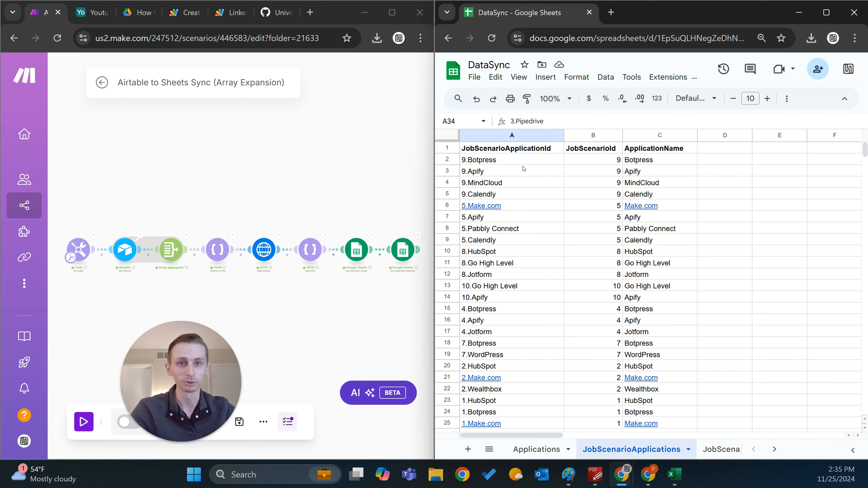
pyautogui.click(536, 160)
pyautogui.keyDown('shift'); pyautogui.click(544, 198); pyautogui.keyUp('shift')
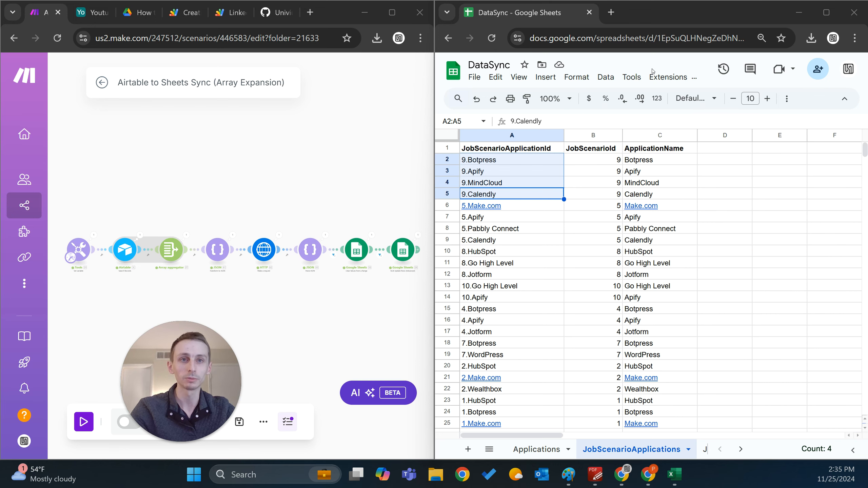
# Switch to the Linked Record Expansion project in Apps Script and close its deployment confirmation
pyautogui.click(178, 12)
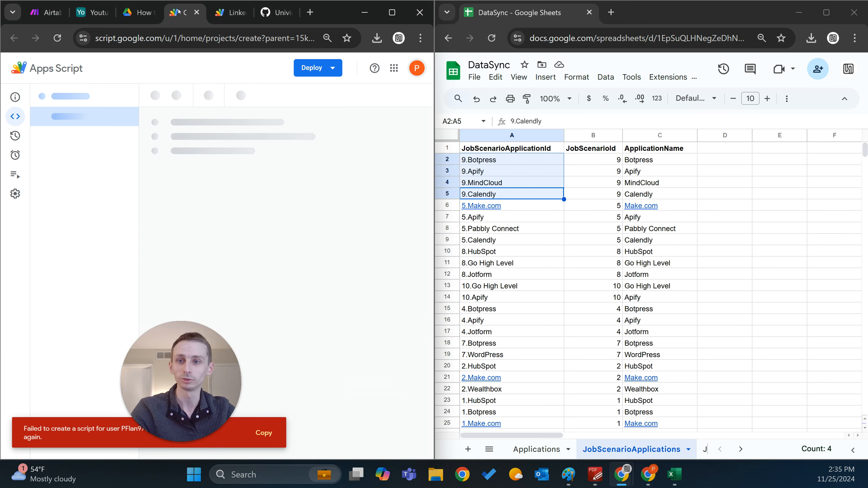
pyautogui.click(221, 12)
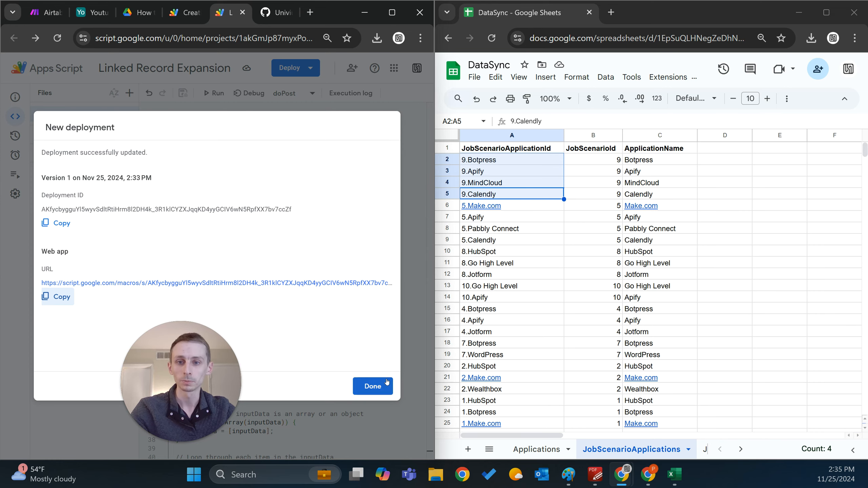
pyautogui.click(372, 386)
# Review the doPost and transformData functions in Code.gs, including how parent and child keys are expanded into result objects
pyautogui.scroll(-6, 344, 286)
pyautogui.scroll(-6, 344, 286)
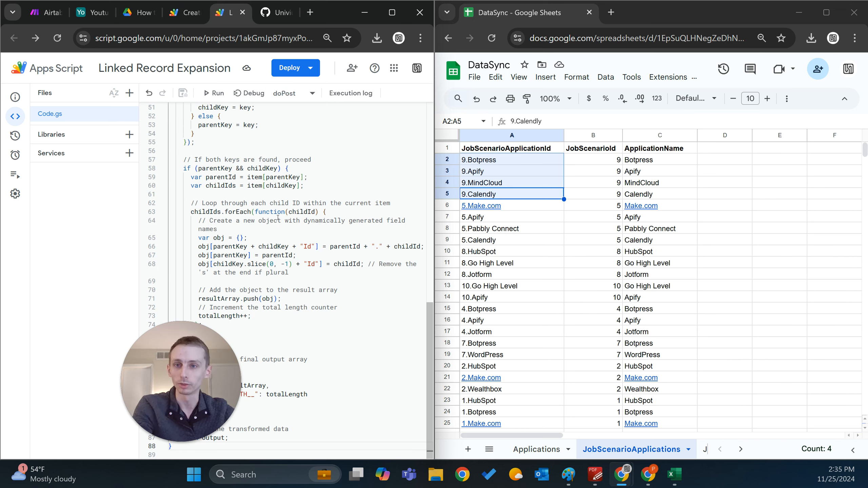
pyautogui.moveTo(311, 220); pyautogui.dragTo(183, 116)
pyautogui.scroll(10, 338, 202)
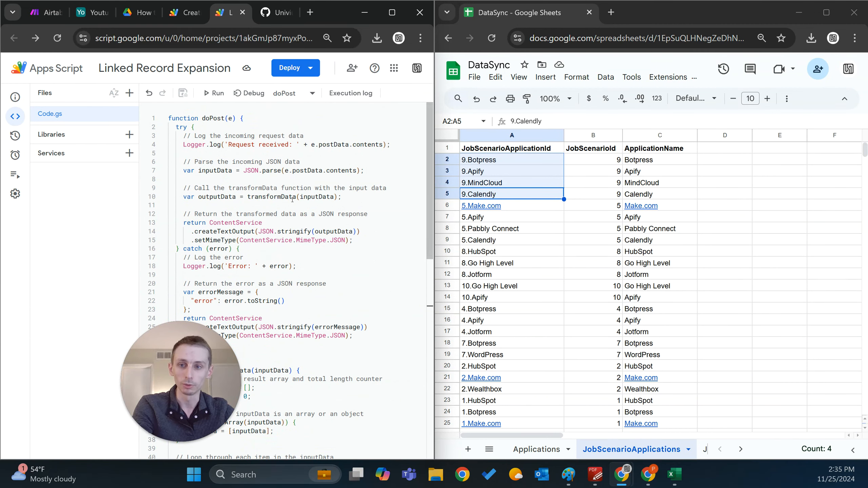
pyautogui.scroll(-10, 356, 267)
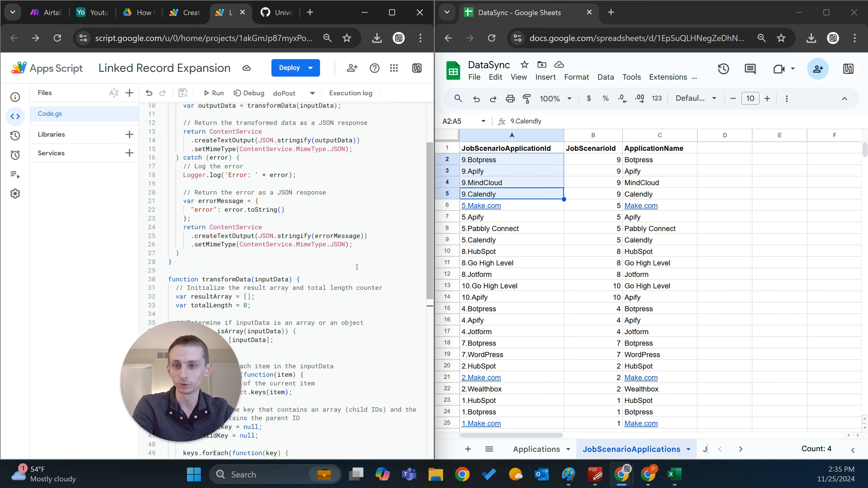
pyautogui.moveTo(371, 320); pyautogui.dragTo(209, 109)
pyautogui.click(321, 157)
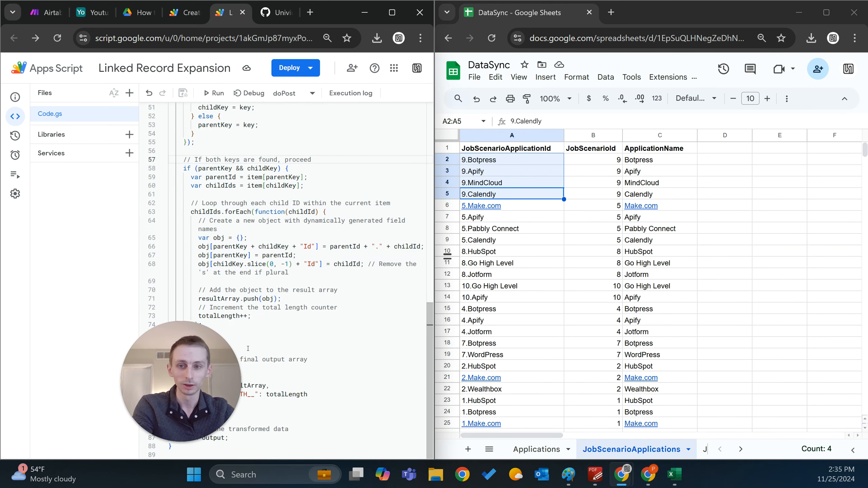